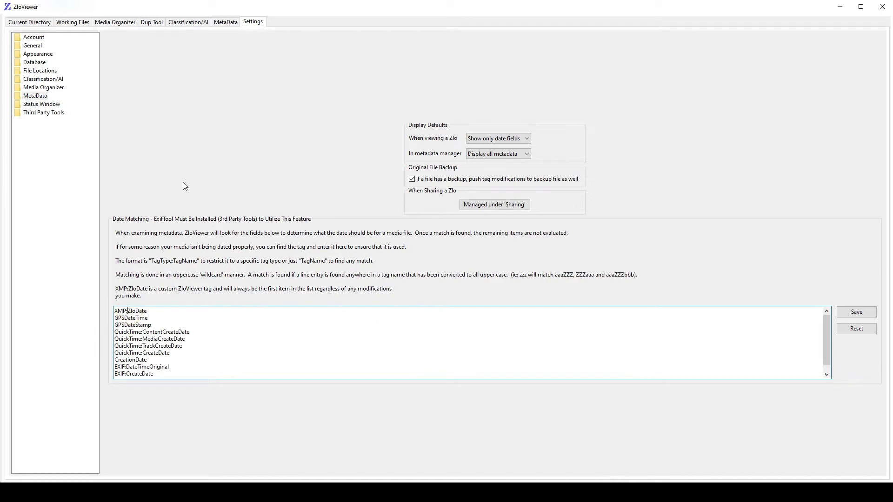
# - Look over the Media Organizer settings and expand the Demo folder inside ZloViewer in the directory tree
pyautogui.click(42, 89)
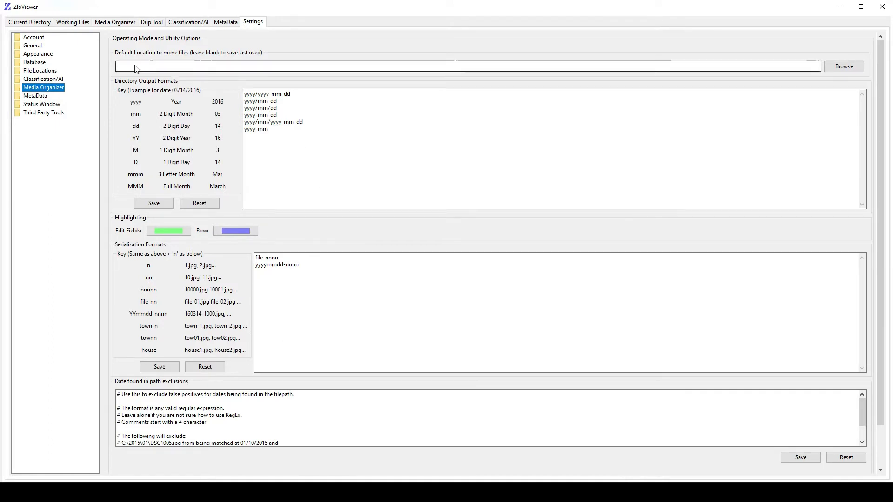
pyautogui.click(40, 23)
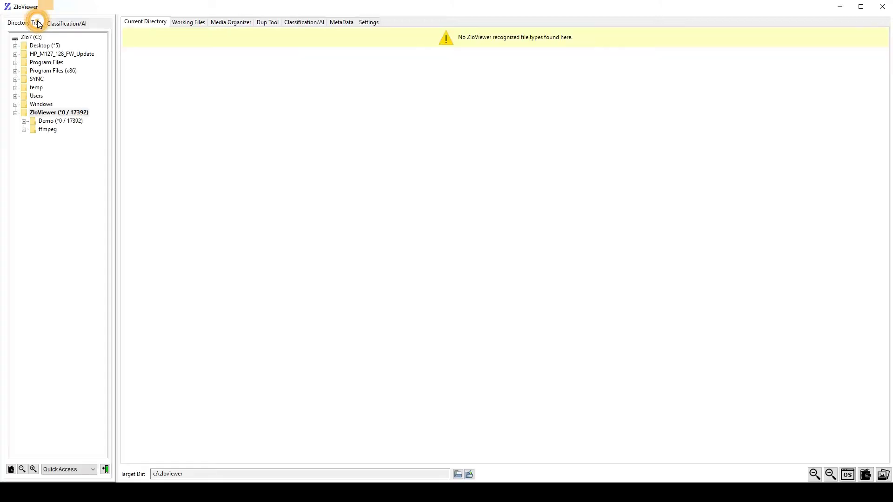
pyautogui.click(24, 122)
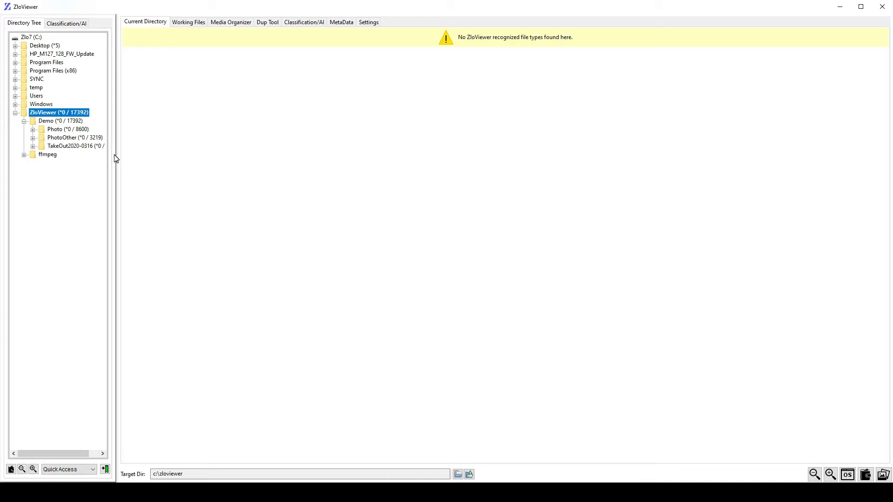
# - Review the regular expression that excludes false date matches in file paths in the Media Organizer settings
pyautogui.click(370, 22)
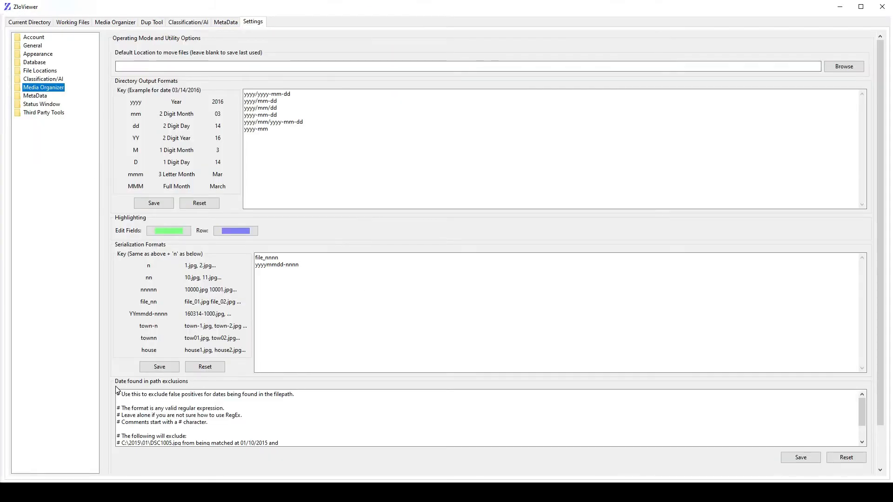
pyautogui.click(220, 422)
pyautogui.scroll(-1, 200, 395)
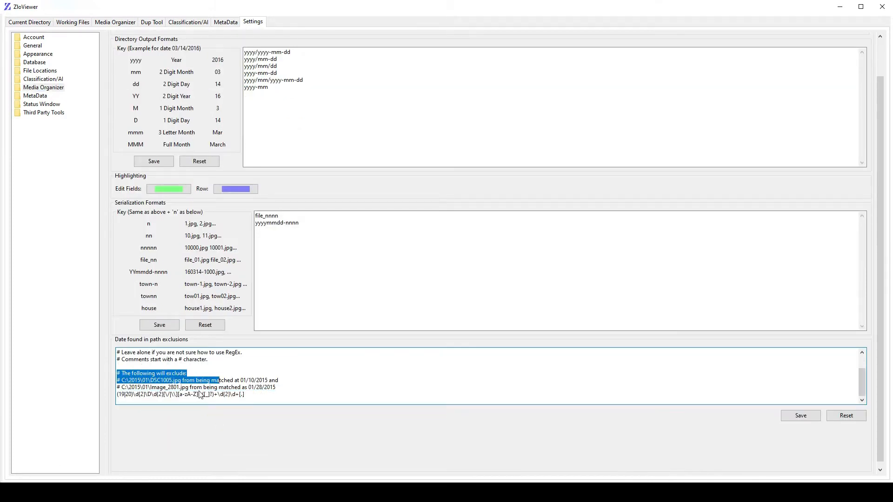
pyautogui.click(158, 393)
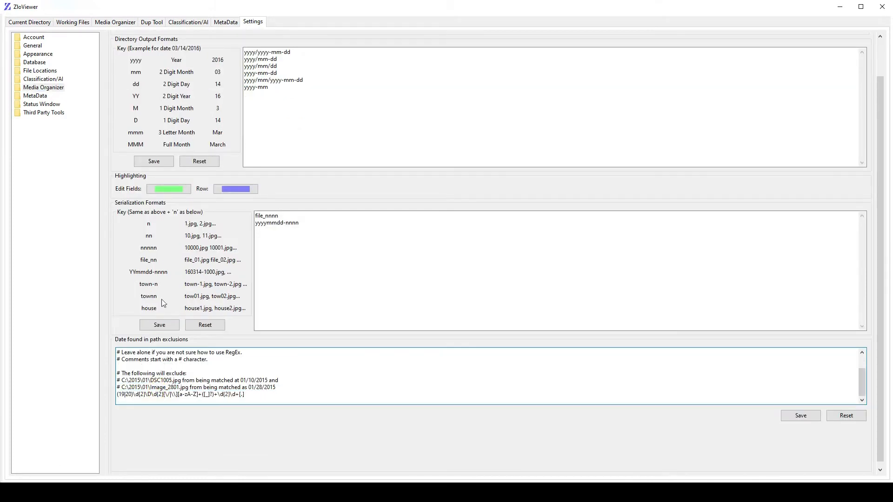
# - Widen the directory tree and rename the TakeOut2020-0316 folder inside Demo as takeout
pyautogui.click(31, 22)
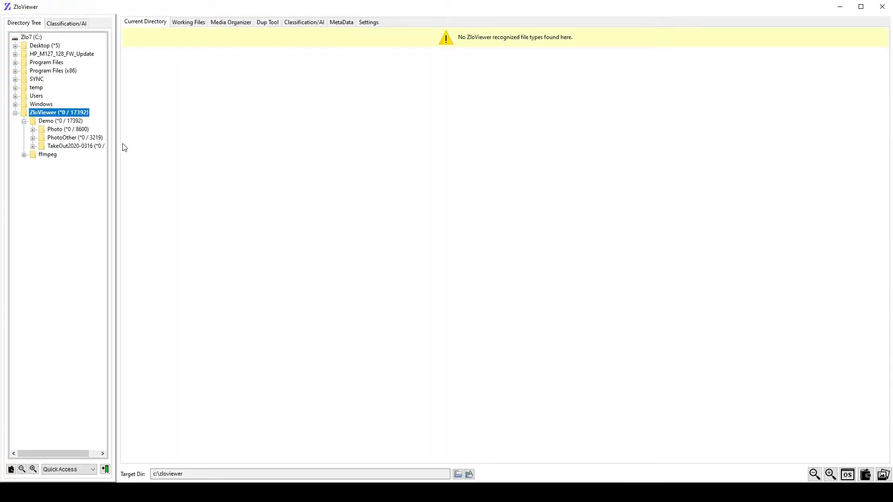
pyautogui.moveTo(117, 162); pyautogui.dragTo(154, 167)
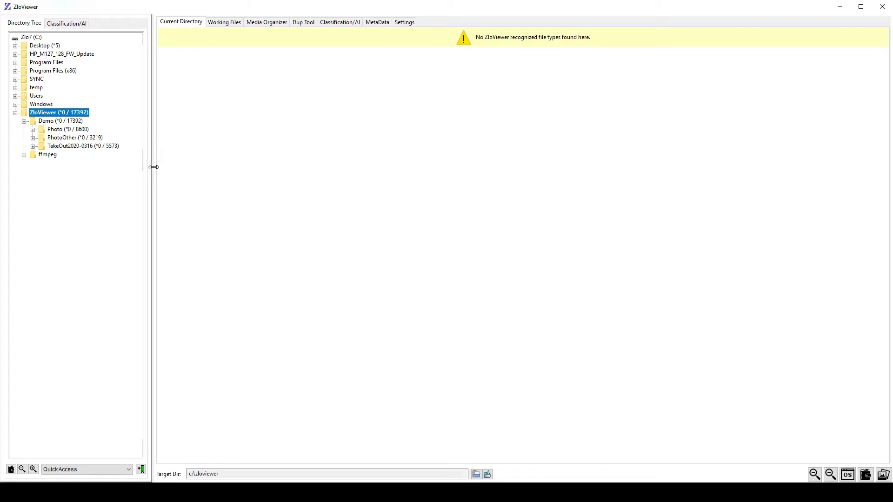
pyautogui.click(71, 148)
pyautogui.rightClick(72, 148)
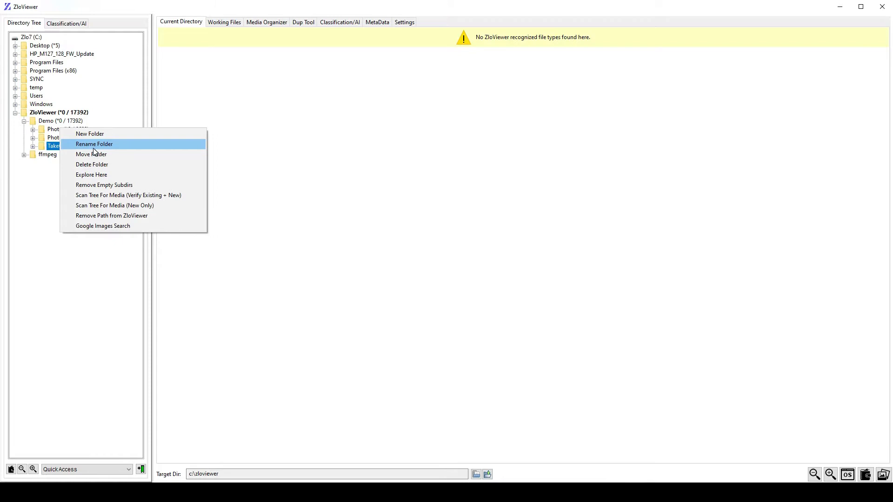
pyautogui.click(94, 145)
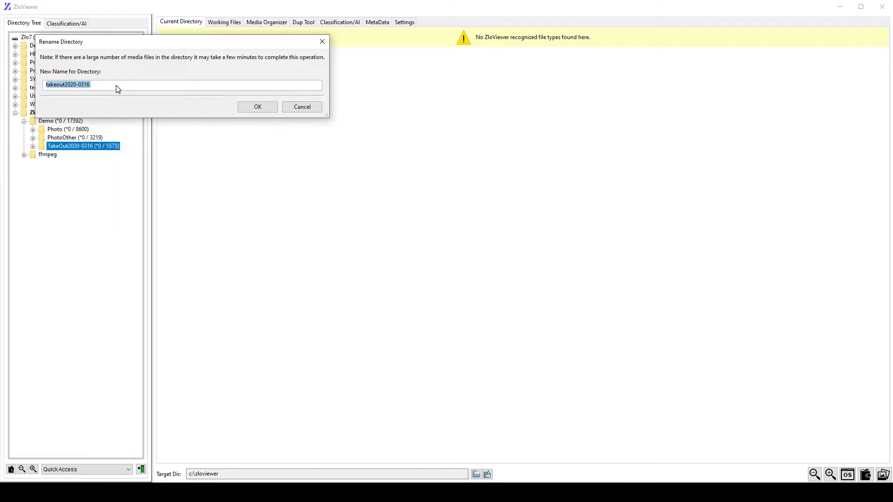
pyautogui.write('takeout')
pyautogui.click(256, 107)
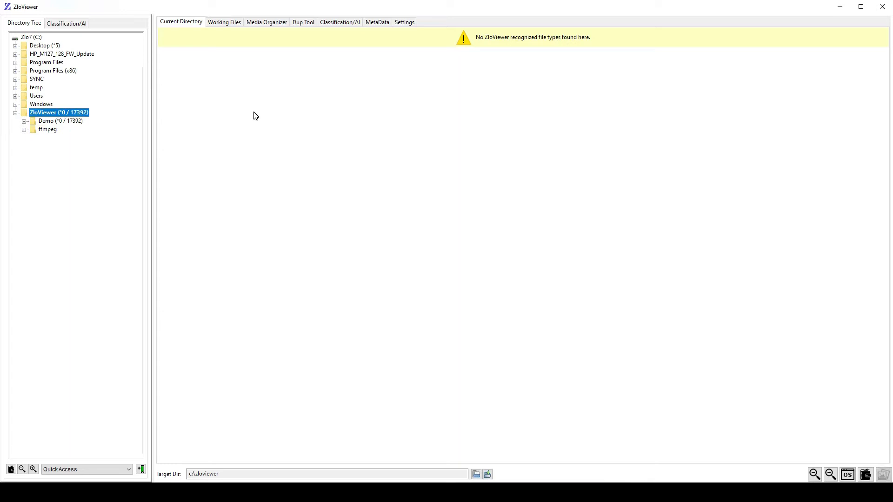
# - Load the Demo folder into the Media Organizer with its subdirectories included in the search
pyautogui.click(24, 121)
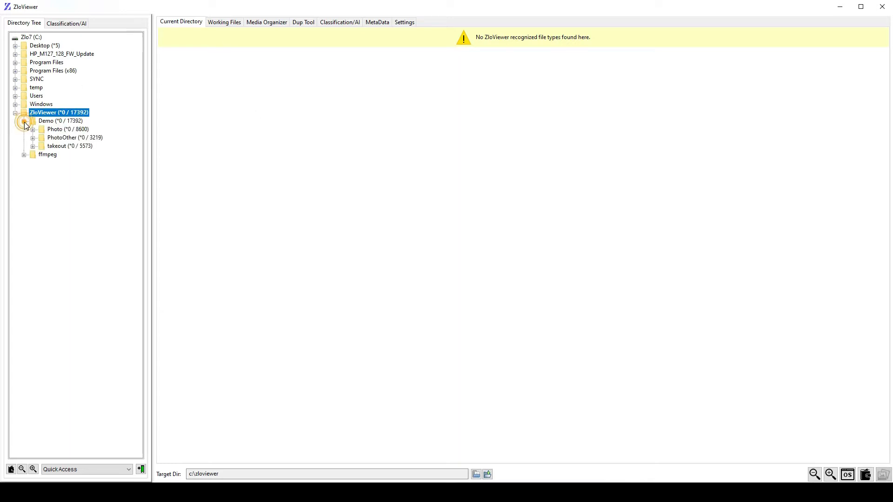
pyautogui.click(53, 121)
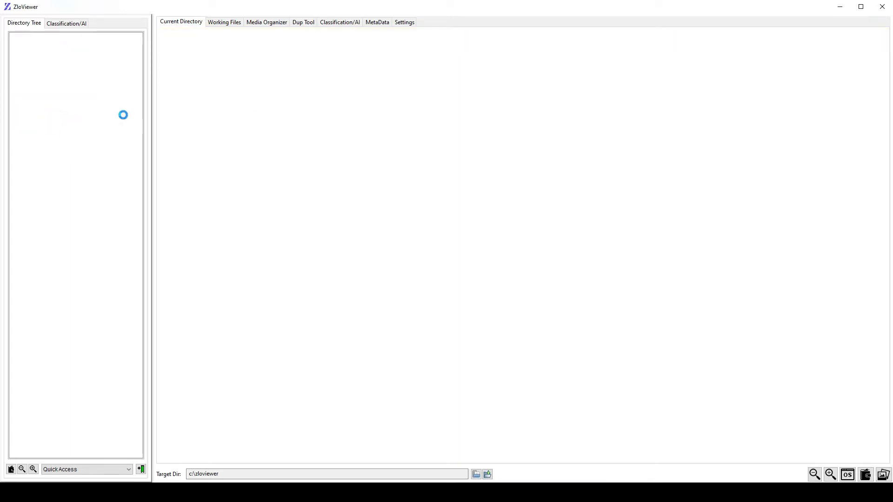
pyautogui.click(272, 24)
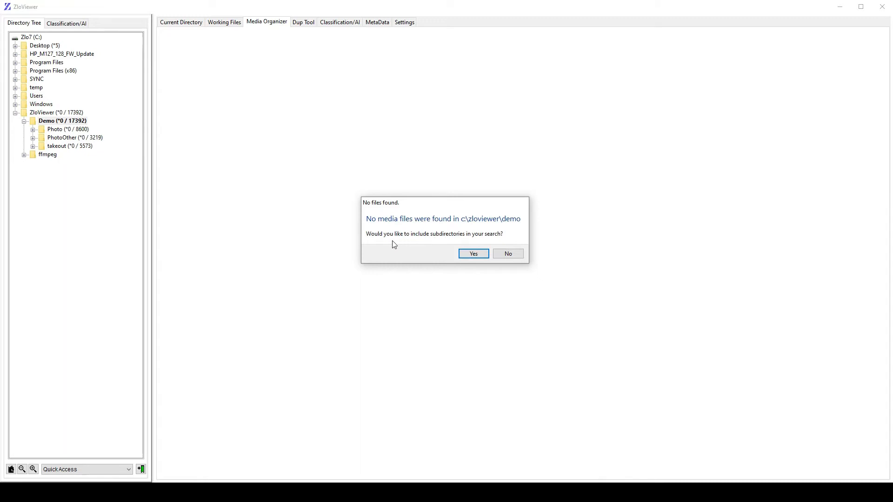
pyautogui.click(478, 255)
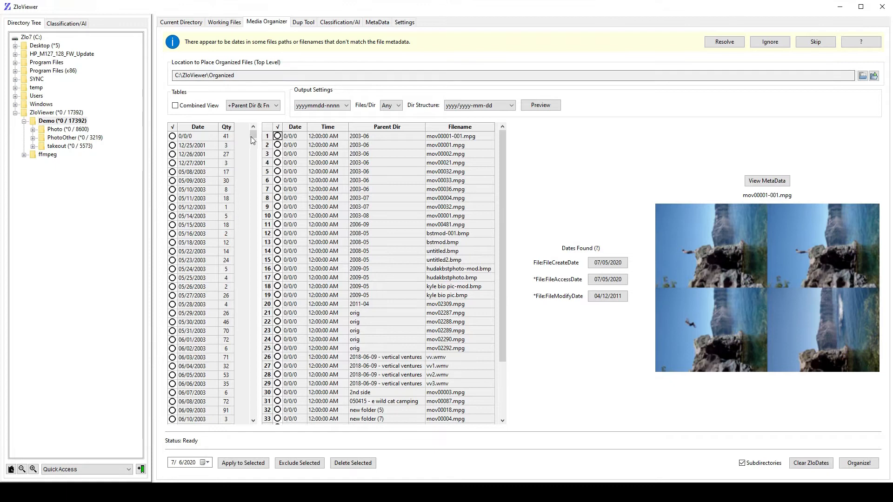
# - Read the Media Organizer help on dates found in path and file names
pyautogui.moveTo(253, 134)
pyautogui.mouseDown()
pyautogui.moveTo(263, 416)
pyautogui.moveTo(268, 136)
pyautogui.mouseUp()
pyautogui.click(859, 43)
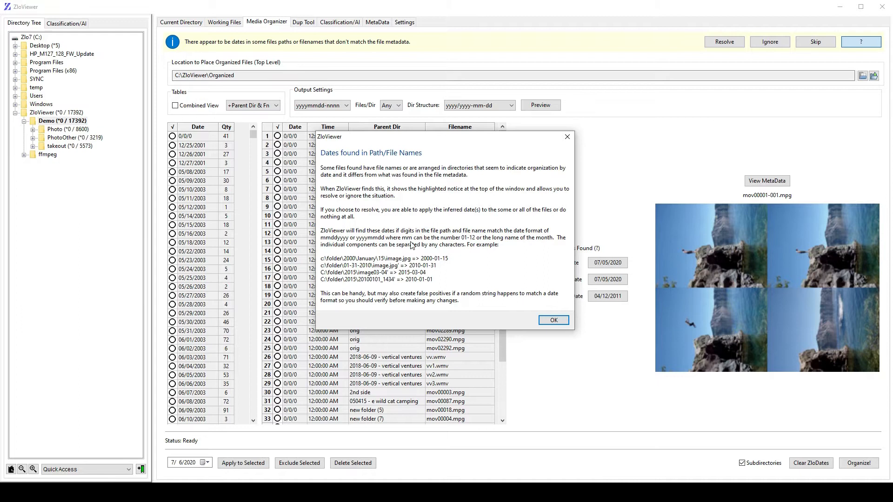
pyautogui.click(555, 321)
# - Start resolving the path date mismatches and list the files in a combined view showing parent directory and filename
pyautogui.click(722, 42)
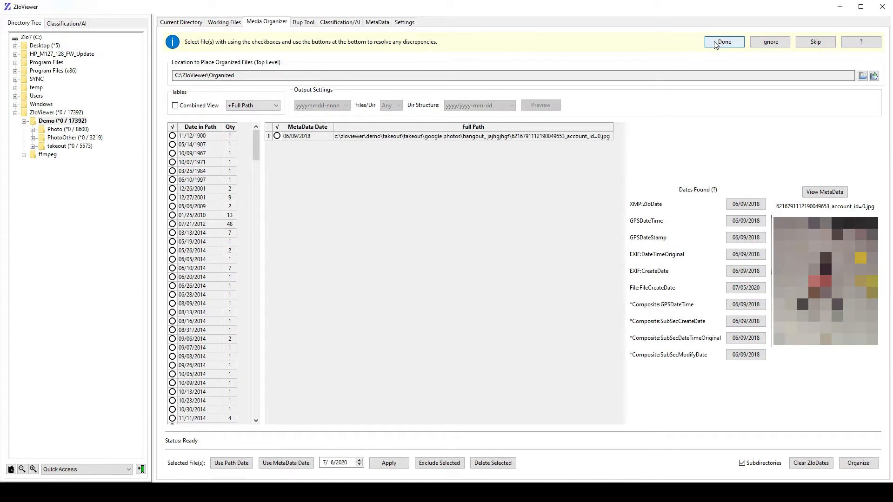
pyautogui.moveTo(256, 146)
pyautogui.mouseDown()
pyautogui.moveTo(260, 418)
pyautogui.moveTo(259, 144)
pyautogui.mouseUp()
pyautogui.click(176, 106)
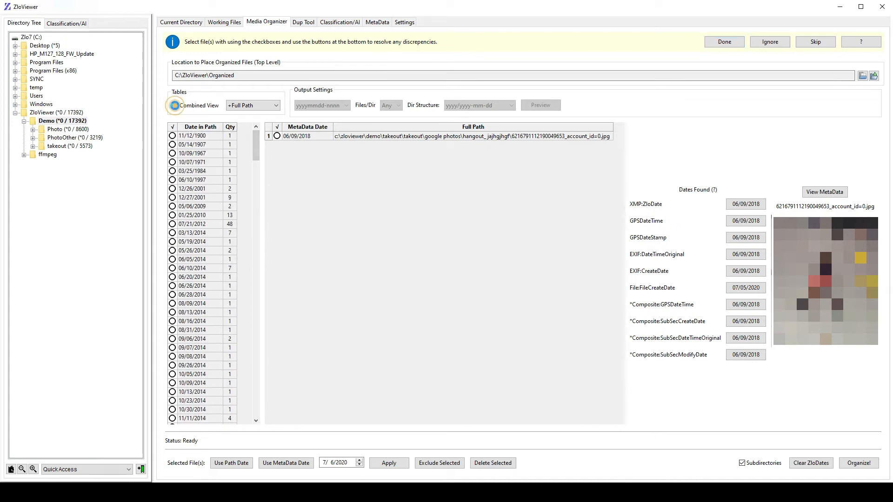
pyautogui.click(263, 107)
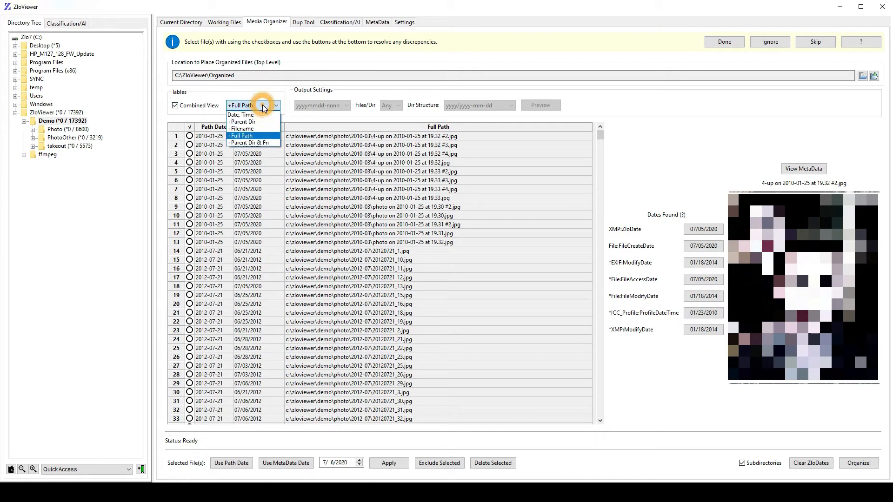
pyautogui.click(260, 143)
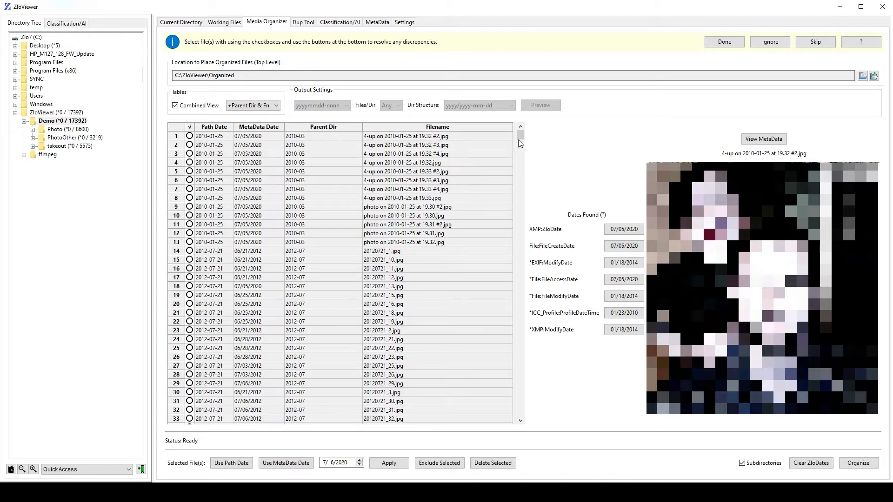
# - Examine the path and metadata dates of pa280380.jpg and of download_20191109_204122.jpg at the end of the list
pyautogui.moveTo(521, 134); pyautogui.dragTo(522, 156)
pyautogui.click(303, 278)
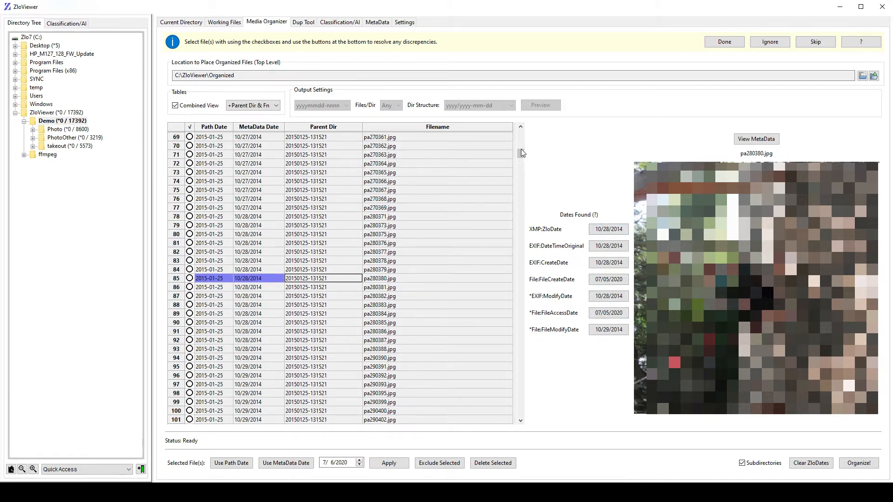
pyautogui.moveTo(520, 152); pyautogui.dragTo(530, 418)
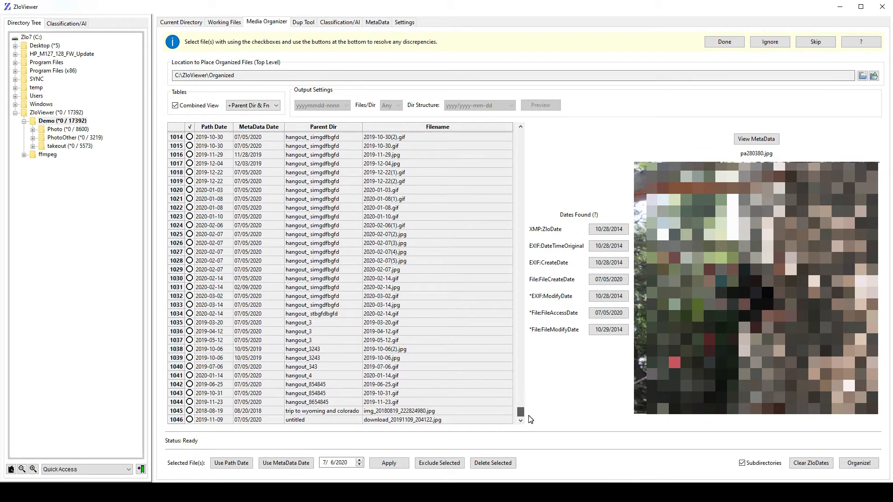
pyautogui.click(312, 421)
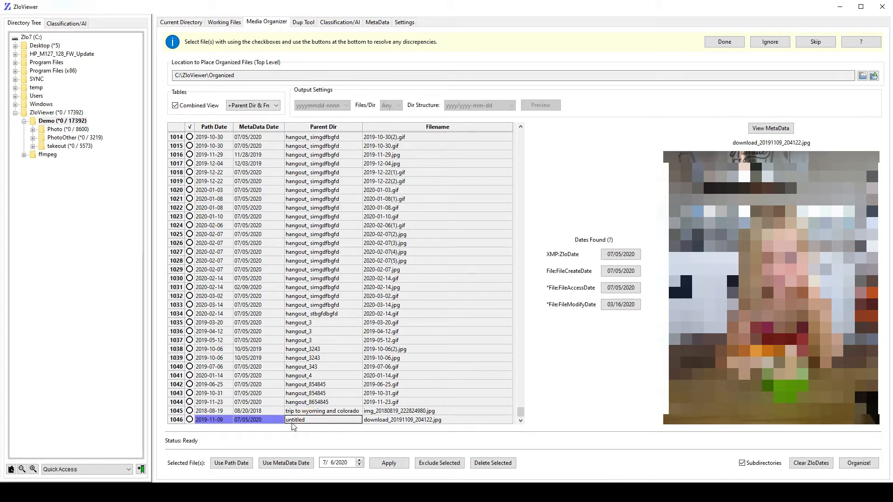
# - Switch the combined table to full paths and select download_20191109_204122.jpg in the last row
pyautogui.click(259, 107)
pyautogui.click(242, 135)
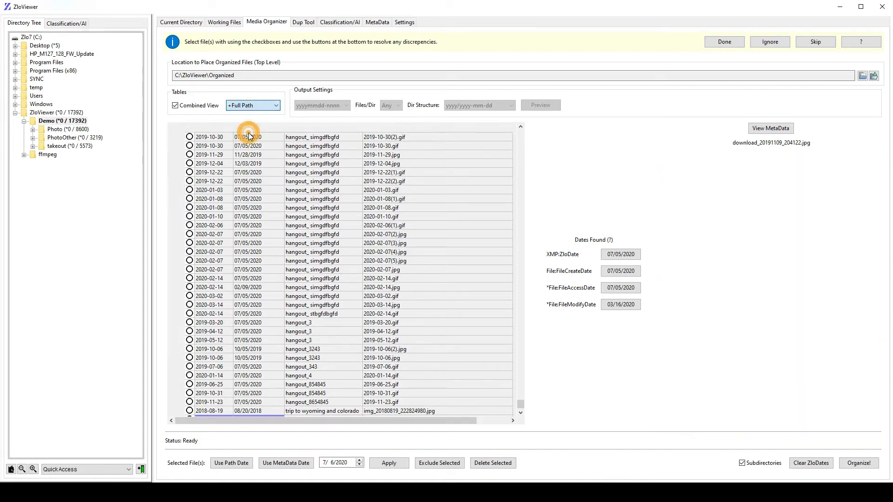
pyautogui.moveTo(599, 136); pyautogui.dragTo(615, 438)
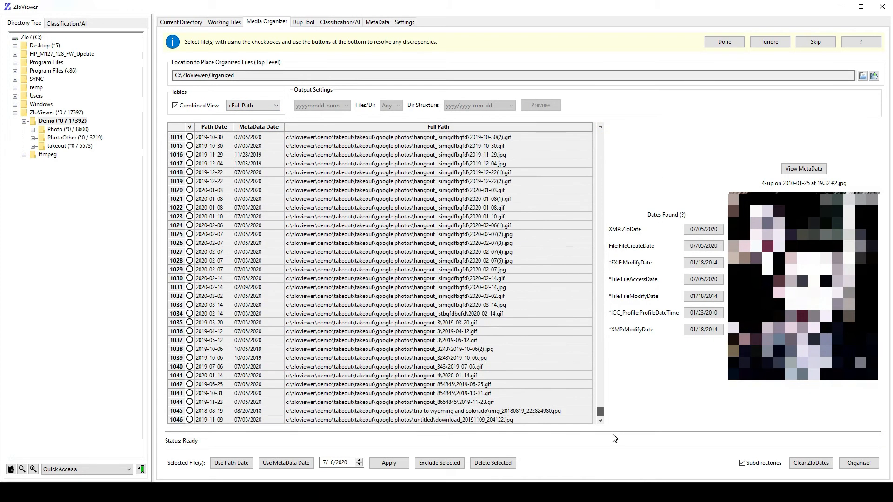
pyautogui.click(406, 421)
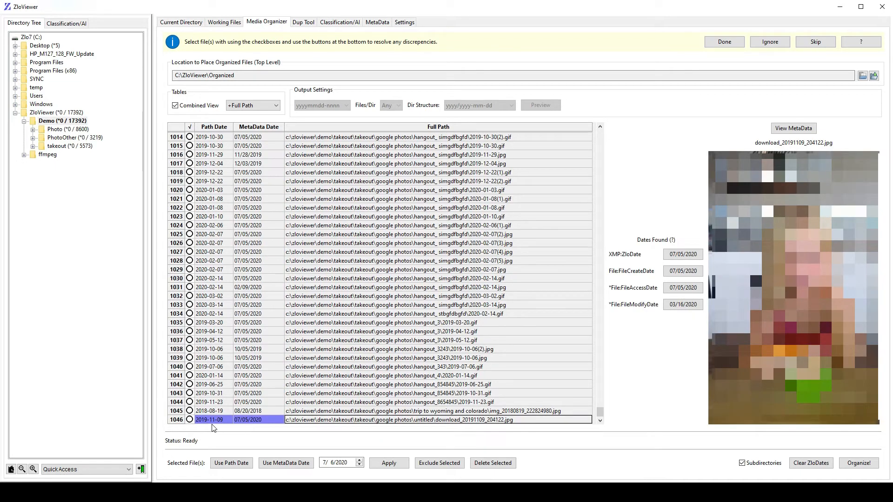
# - Apply the path date to download_20191109_204122.jpg and img_20180819_222824980.jpg
pyautogui.click(190, 420)
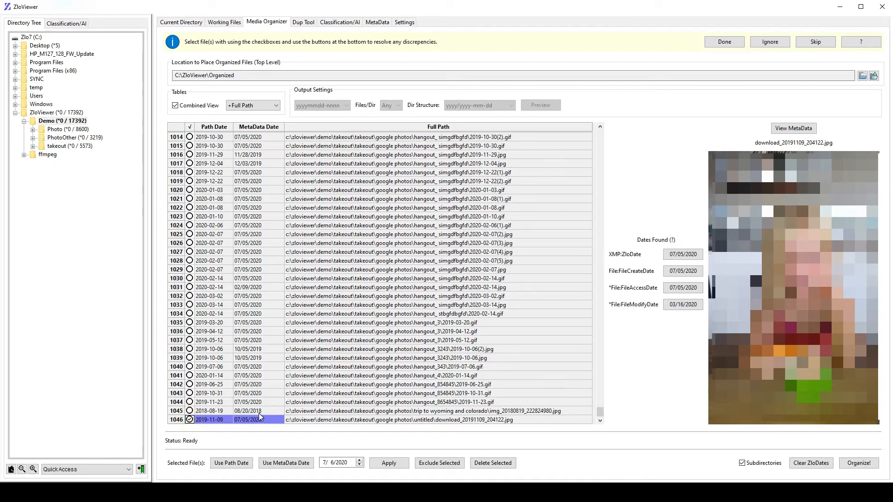
pyautogui.click(463, 411)
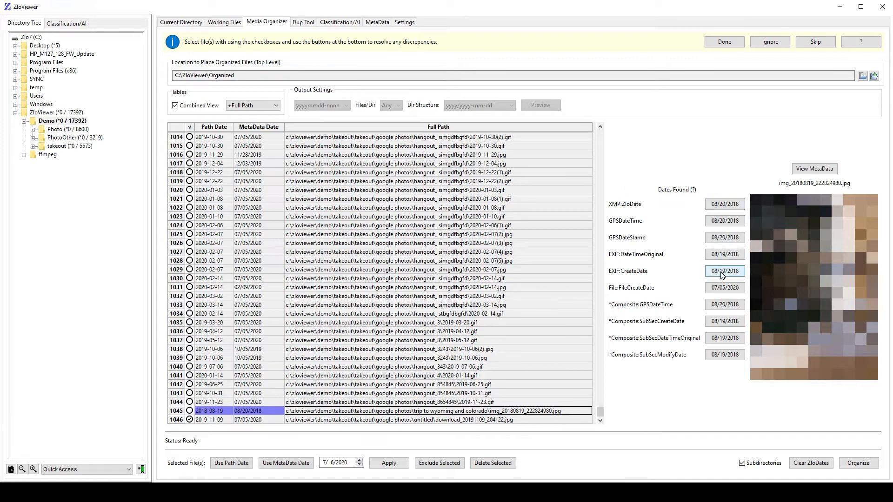
pyautogui.click(189, 411)
pyautogui.click(338, 403)
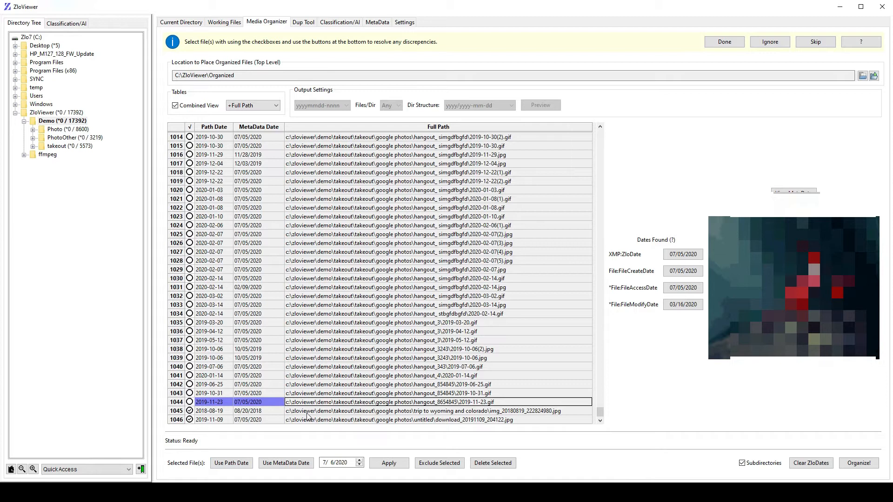
pyautogui.click(234, 462)
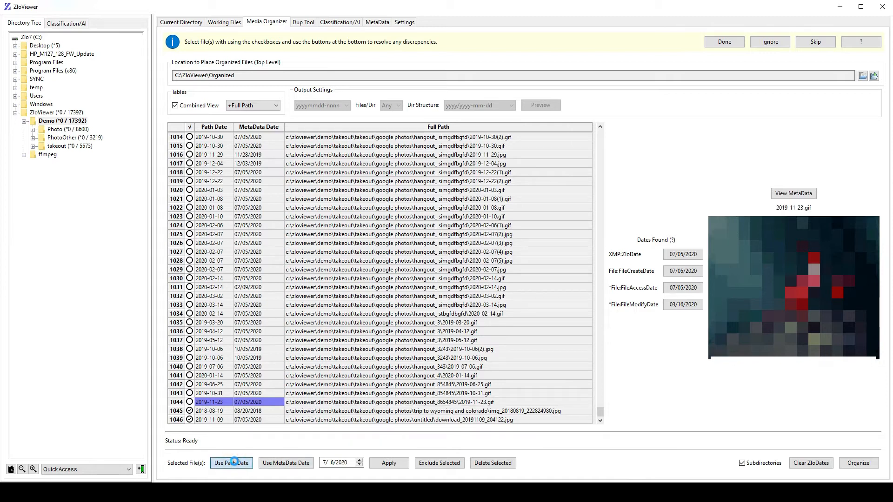
# - Mark the last five GIF files in the list, from 2019-11-23.gif up to hangout_343's 2019-07-06.gif
pyautogui.press('space')
pyautogui.click(408, 409)
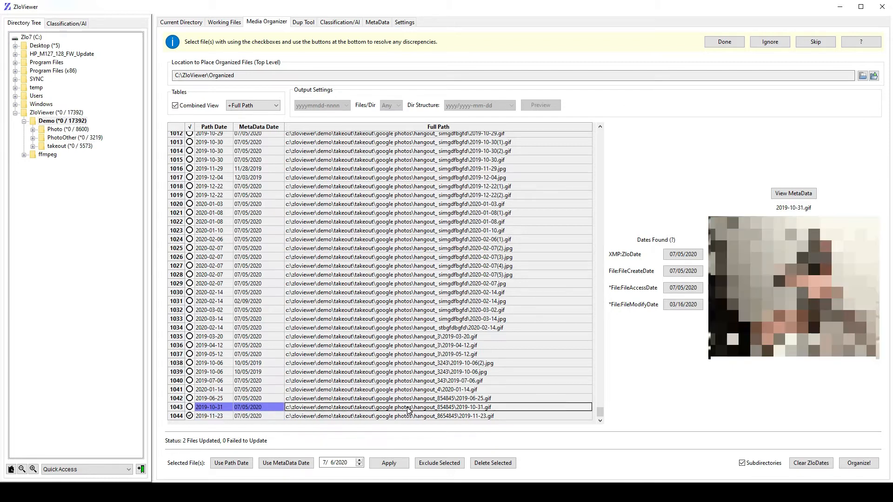
pyautogui.press('Up')
pyautogui.press('space')
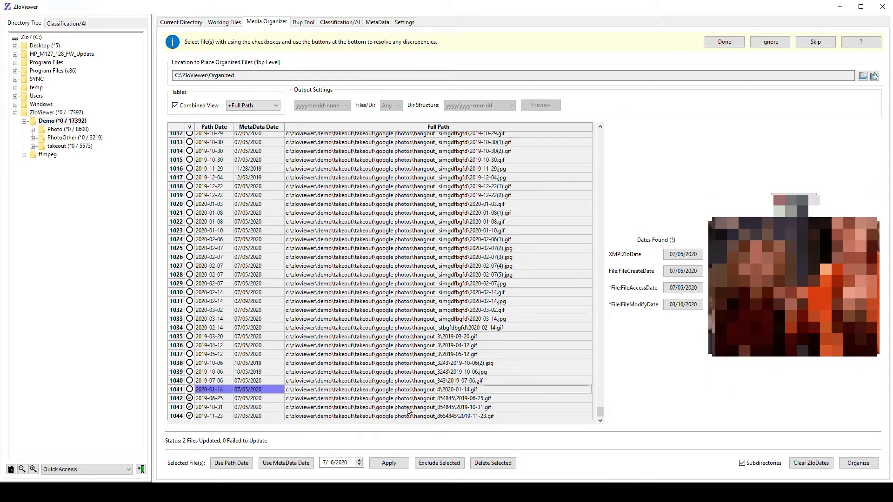
pyautogui.press('Up')
pyautogui.press('space')
pyautogui.press('Up')
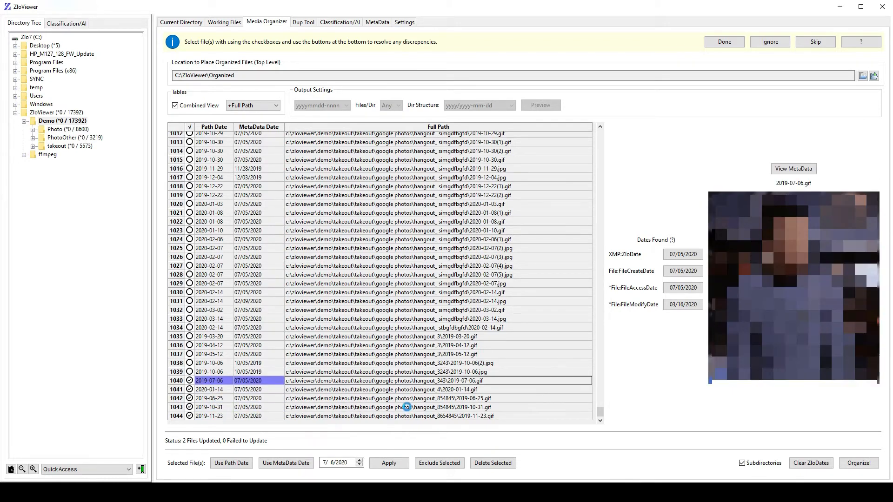
pyautogui.press('Up')
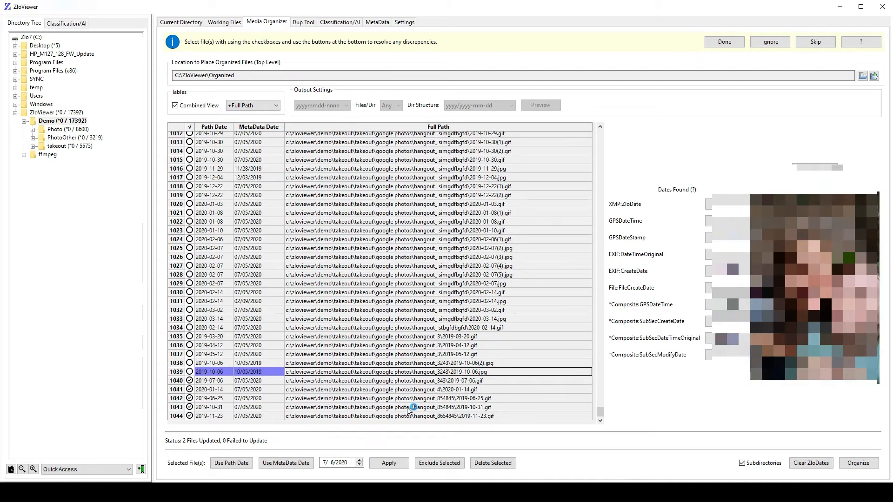
# - Mark the three hangout_3 GIF files, the 2020-02-14.gif just above them, and 2020-03-02.gif, leaving the JPG files unmarked
pyautogui.press('Up')
pyautogui.press('Up')
pyautogui.press('space')
pyautogui.press('Up')
pyautogui.press('space')
pyautogui.press('Up')
pyautogui.press('space')
pyautogui.press('Up')
pyautogui.press('space')
pyautogui.press('Up')
pyautogui.press('Up')
# - Mark the GIF files from 2020-02-14.gif up the list to 2019-12-22(1).gif, skipping the JPG files
pyautogui.press('Up')
pyautogui.press('space')
pyautogui.press('space')
pyautogui.press('Up')
pyautogui.press('space')
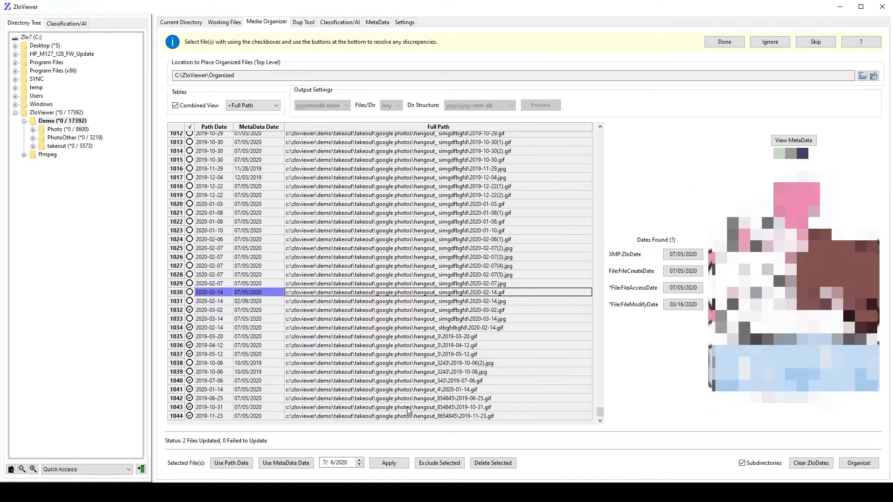
pyautogui.press('Up')
pyautogui.press('Up')
pyautogui.press('Up')
pyautogui.press('Up')
pyautogui.press('Up')
pyautogui.press('Up')
pyautogui.press('space')
pyautogui.press('Up')
pyautogui.press('space')
pyautogui.press('Up')
pyautogui.press('space')
pyautogui.press('Up')
# - Mark the GIF files from 2019-10-30.gif up the list to 2019-10-24(1).gif
pyautogui.press('space')
pyautogui.press('Up')
pyautogui.press('space')
pyautogui.press('Up')
pyautogui.press('space')
pyautogui.press('Up')
pyautogui.press('space')
pyautogui.press('Up')
pyautogui.press('Up')
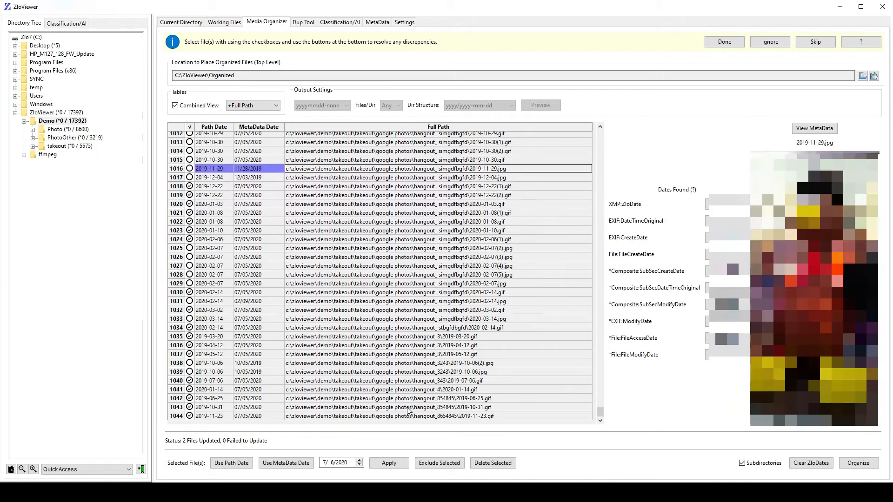
pyautogui.press('Up')
pyautogui.press('space')
pyautogui.press('Up')
pyautogui.press('space')
pyautogui.press('Up')
pyautogui.press('space')
pyautogui.press('Up')
pyautogui.press('space')
pyautogui.press('Up')
pyautogui.press('space')
pyautogui.press('Up')
# - Mark the 2019-10-18 GIF and PNG files up to 2019-10-18(1).gif, leave the JPGs unmarked, and delete all marked files
pyautogui.press('space')
pyautogui.press('Up')
pyautogui.press('space')
pyautogui.press('Up')
pyautogui.press('space')
pyautogui.press('Up')
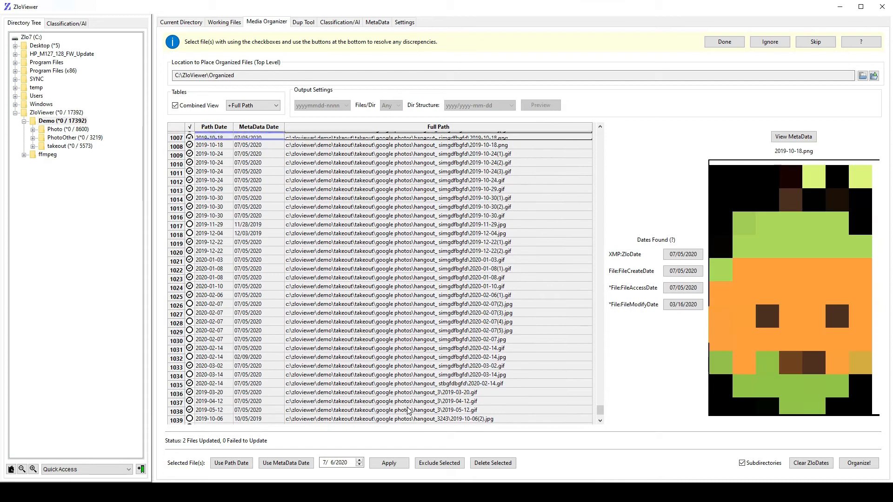
pyautogui.press('space')
pyautogui.press('Up')
pyautogui.press('Up')
pyautogui.press('Up')
pyautogui.press('space')
pyautogui.press('Up')
pyautogui.press('space')
pyautogui.press('Up')
pyautogui.press('space')
pyautogui.press('Up')
pyautogui.press('Up')
pyautogui.press('space')
pyautogui.press('Up')
pyautogui.press('space')
pyautogui.press('Up')
pyautogui.press('Up')
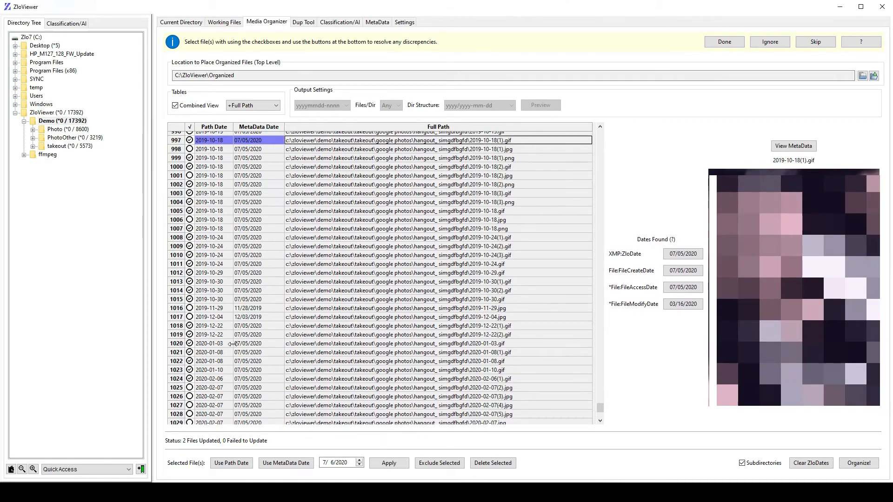
pyautogui.click(498, 464)
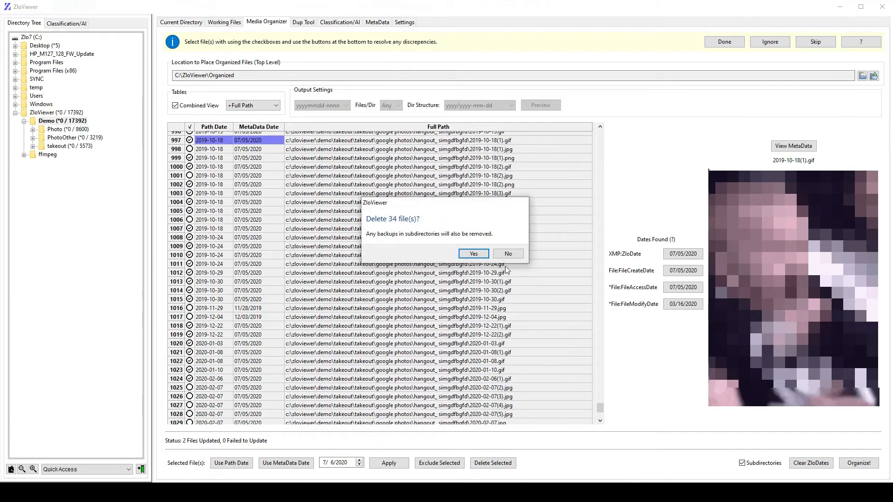
pyautogui.click(473, 253)
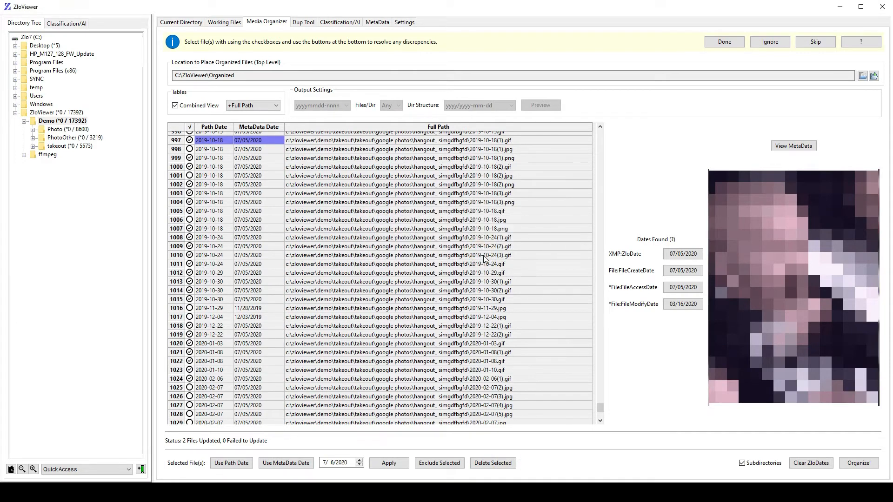
# - Turn off the combined view and apply the path date to all files in the 01/25/2010 group
pyautogui.click(177, 106)
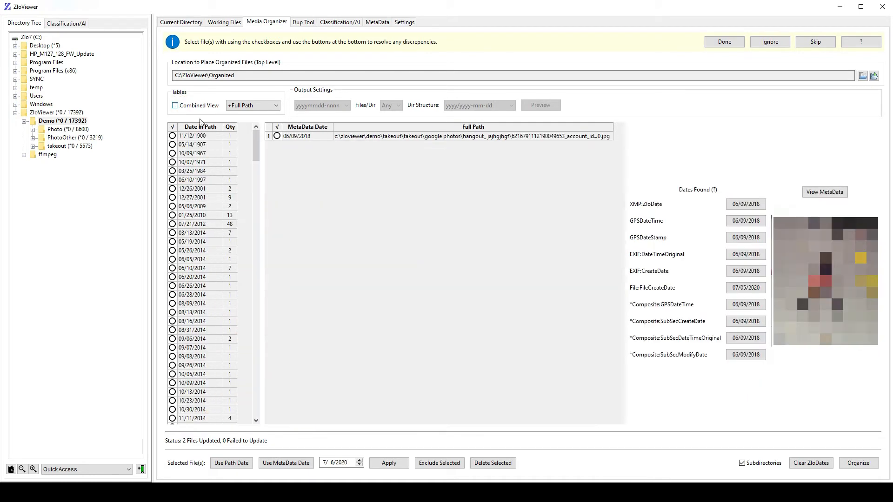
pyautogui.click(231, 217)
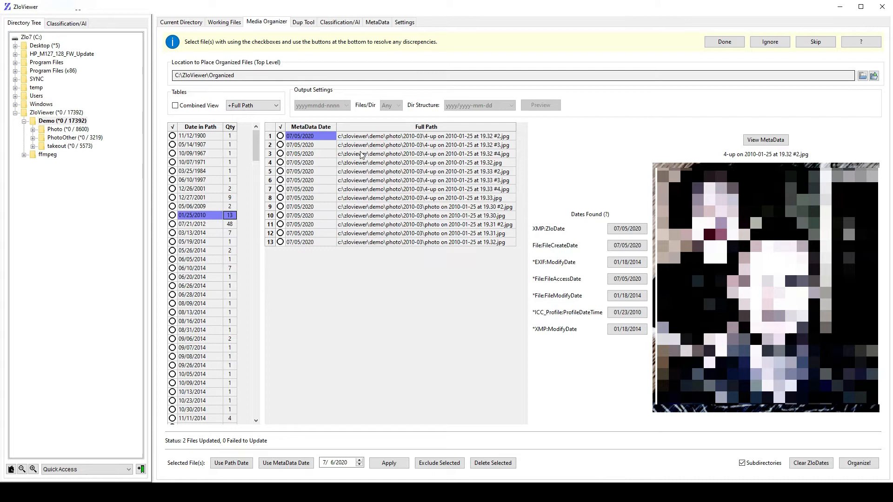
pyautogui.click(172, 216)
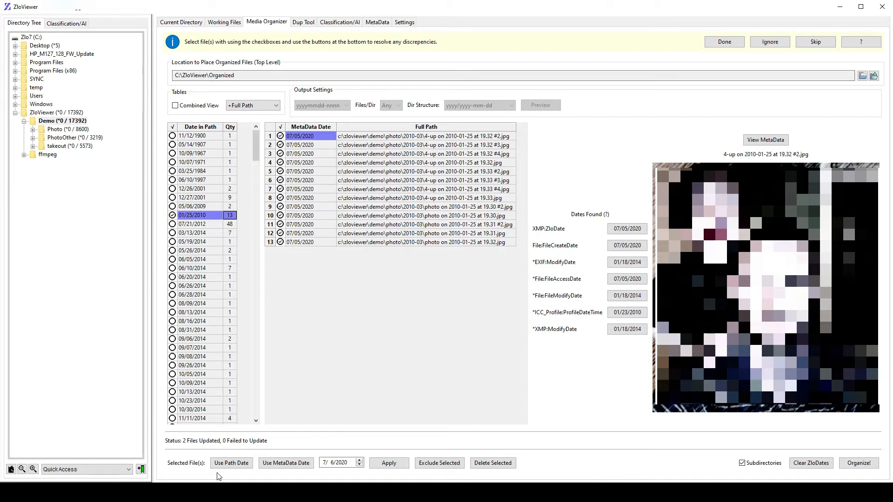
pyautogui.click(232, 463)
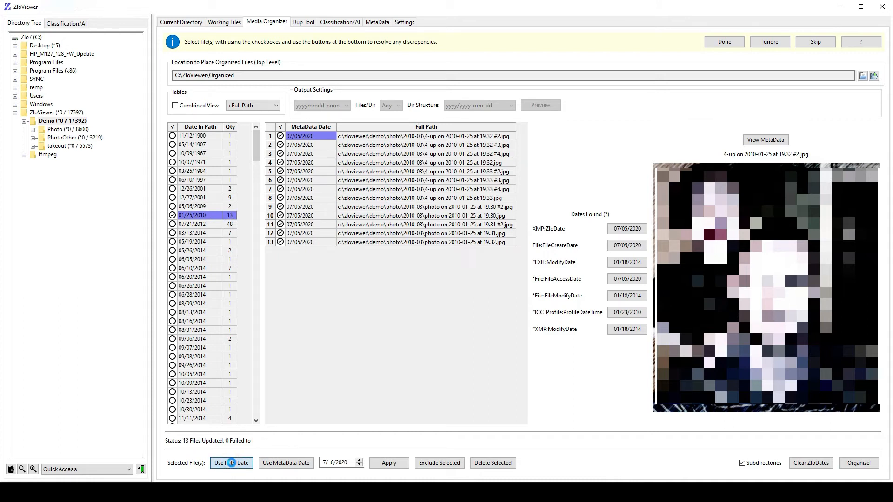
# - Examine the previews and metadata dates of several photos in the 07/21/2012 path date group
pyautogui.click(230, 217)
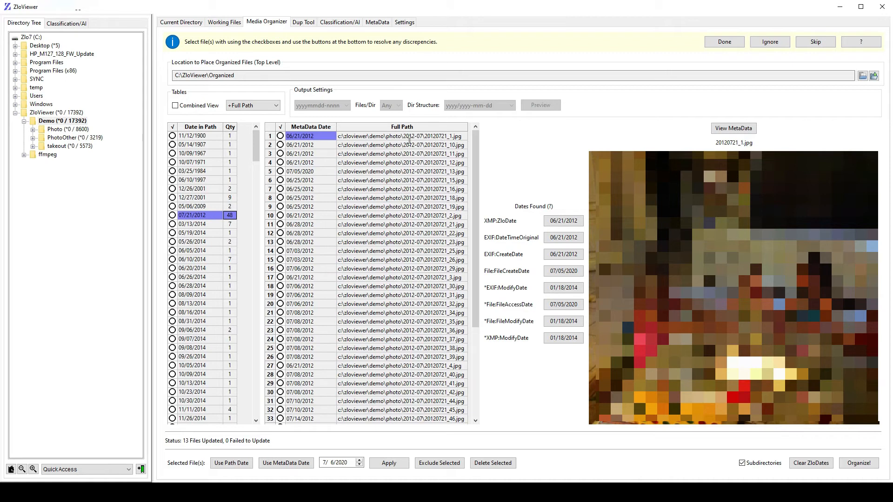
pyautogui.click(431, 136)
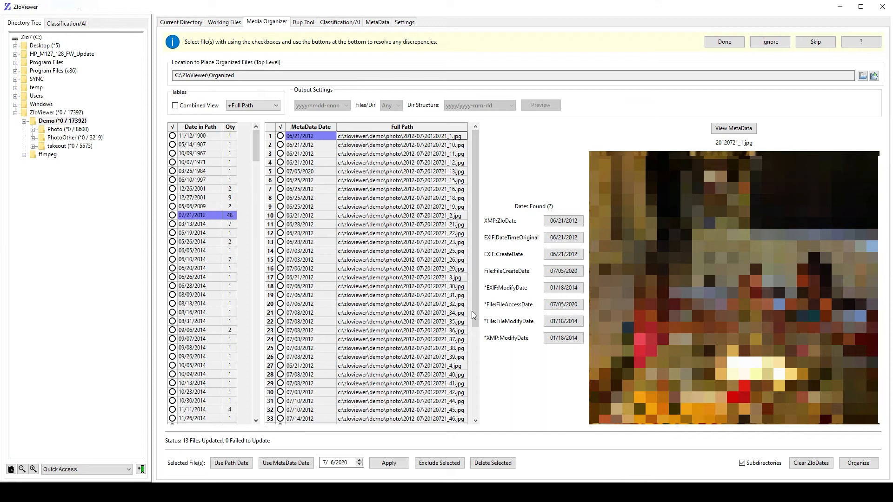
pyautogui.moveTo(474, 311); pyautogui.dragTo(475, 378)
pyautogui.click(445, 356)
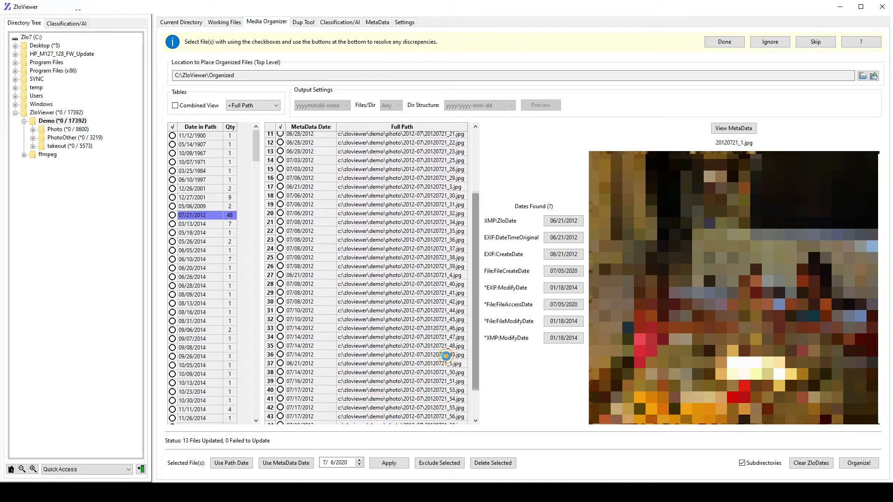
pyautogui.click(438, 390)
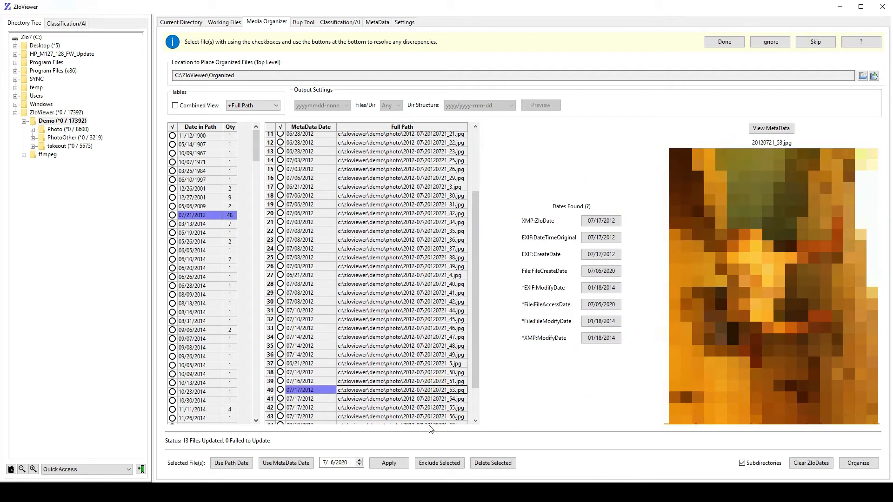
pyautogui.click(427, 416)
pyautogui.click(420, 285)
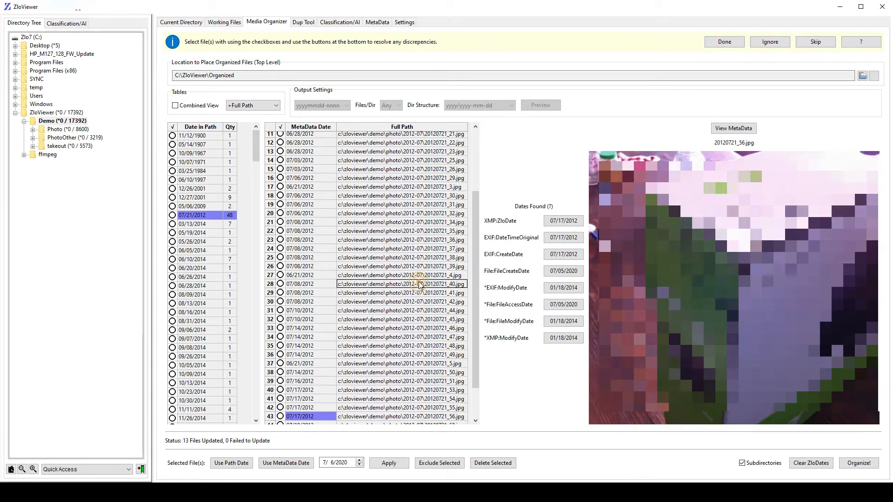
pyautogui.click(437, 241)
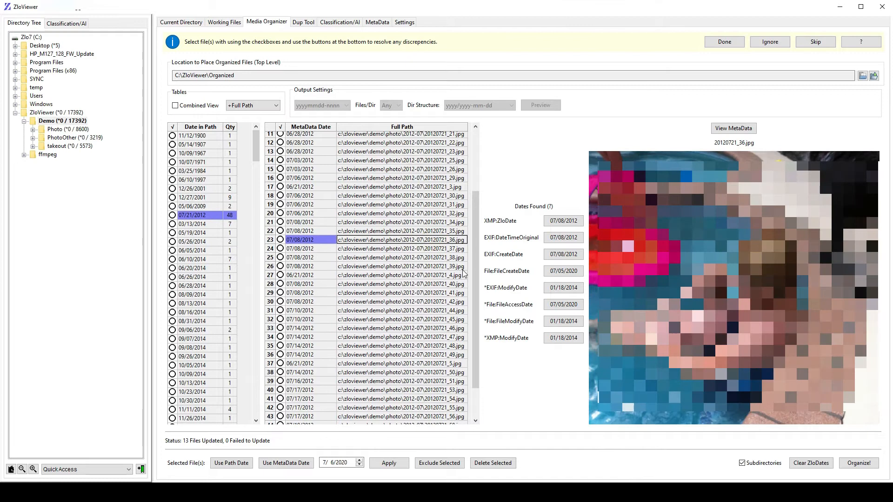
pyautogui.click(436, 188)
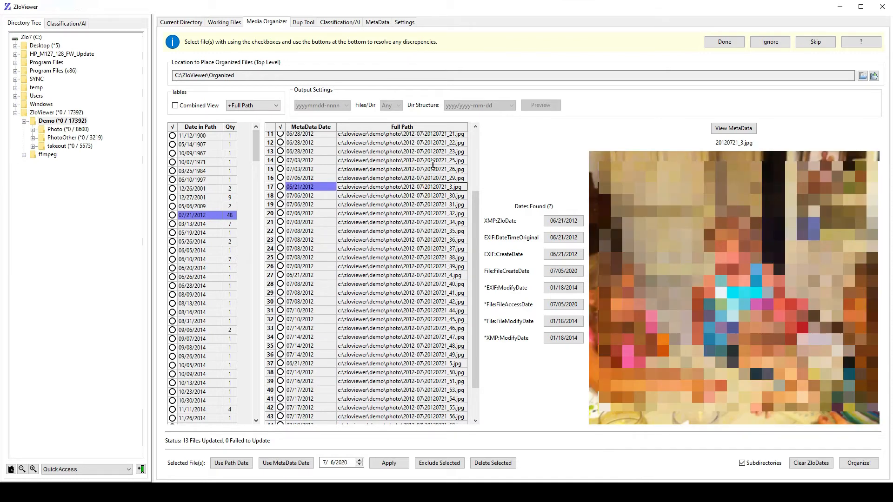
pyautogui.click(432, 161)
pyautogui.scroll(4, 426, 163)
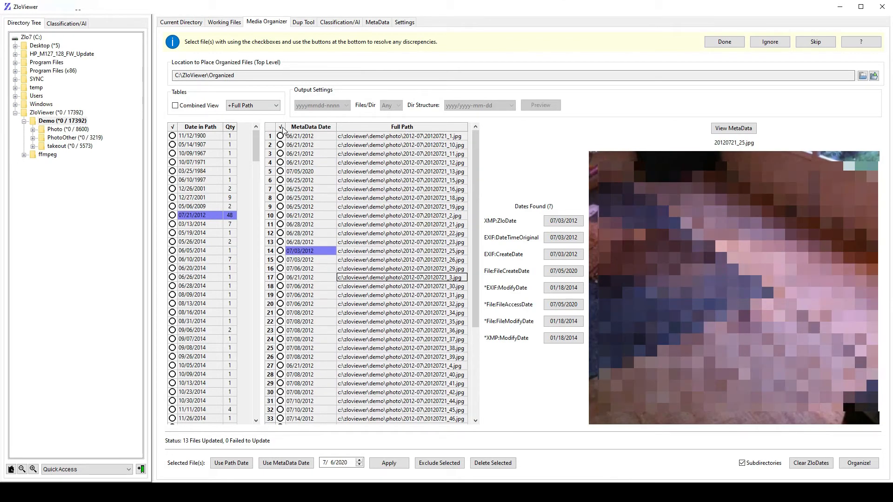
# - Apply the metadata date to all files in the 07/21/2012 group except 20120721_61.jpg and 20120721_13.jpg
pyautogui.click(172, 215)
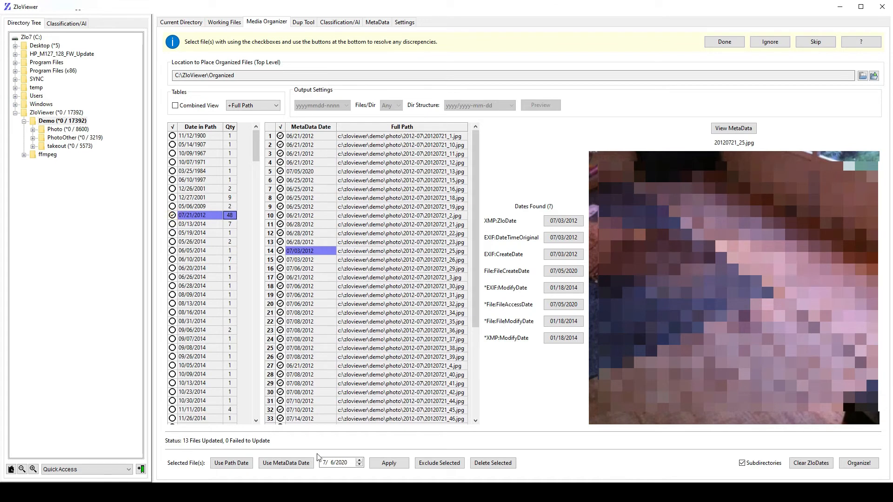
pyautogui.scroll(-5, 340, 405)
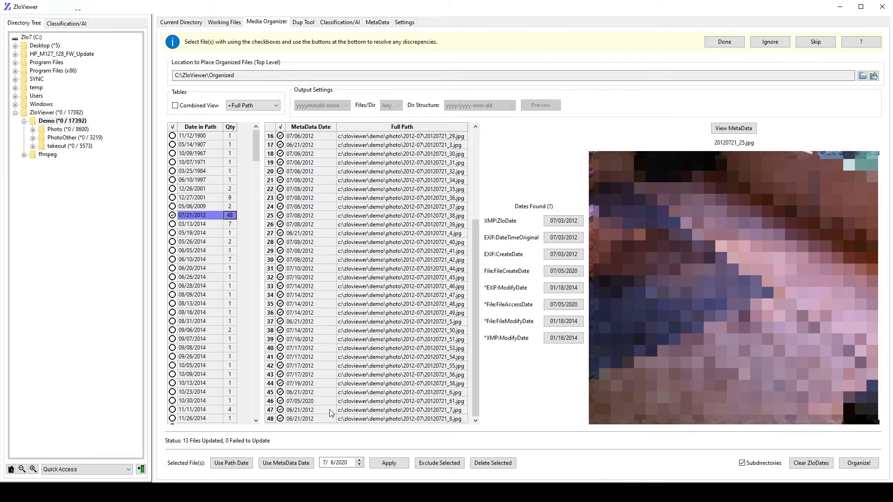
pyautogui.click(280, 401)
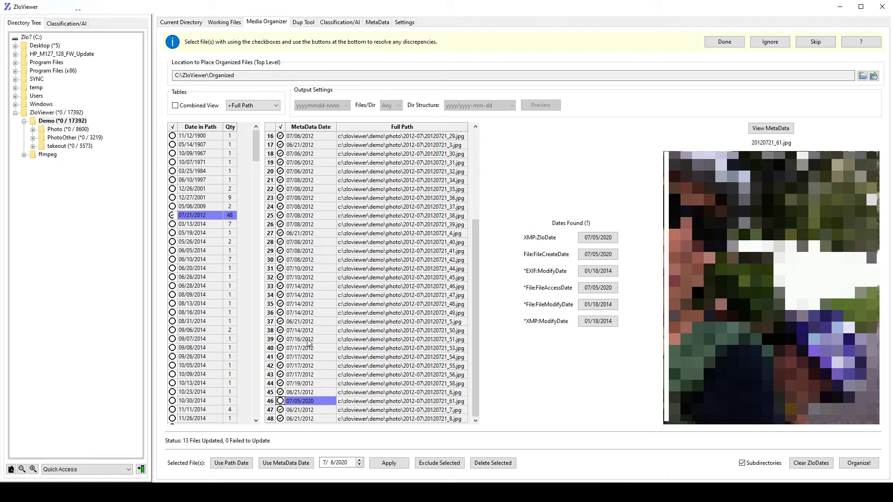
pyautogui.scroll(5, 324, 330)
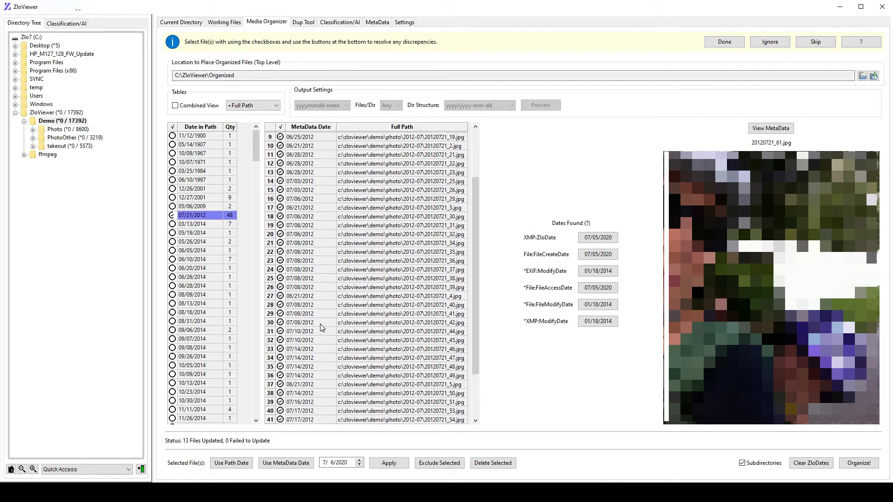
pyautogui.click(363, 172)
pyautogui.click(280, 171)
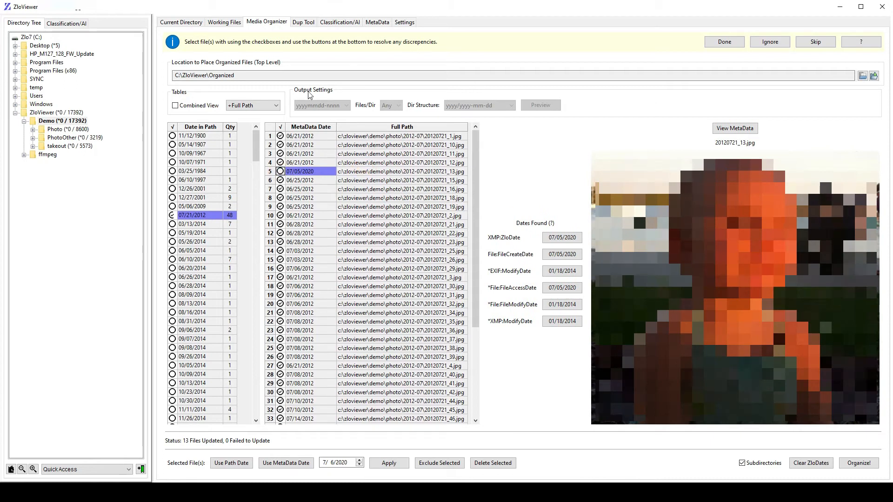
pyautogui.scroll(-1, 348, 328)
pyautogui.scroll(-2, 350, 342)
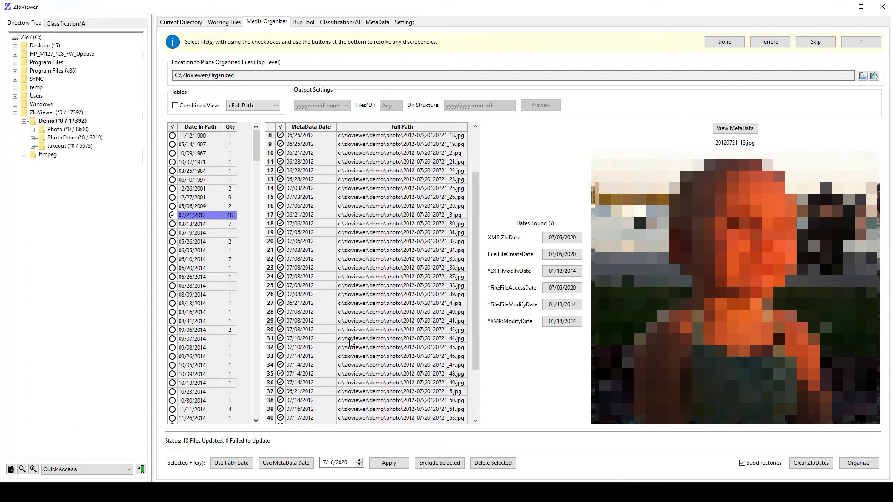
pyautogui.scroll(-3, 344, 382)
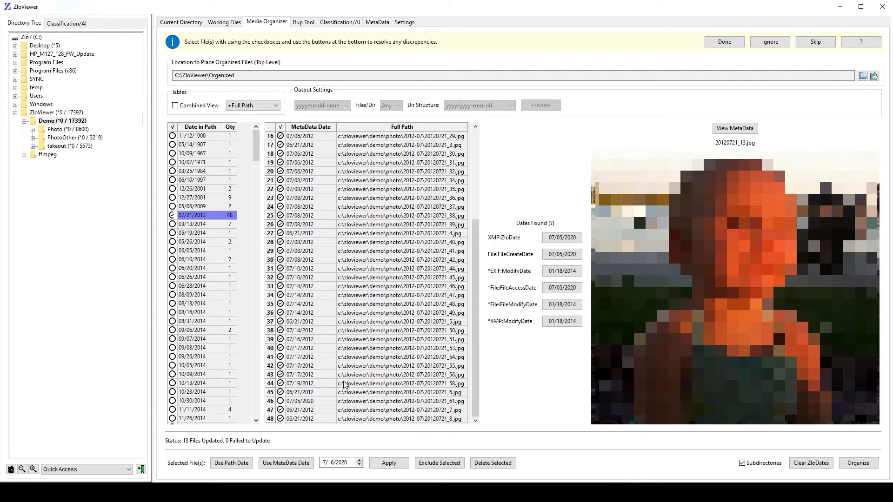
pyautogui.click(289, 465)
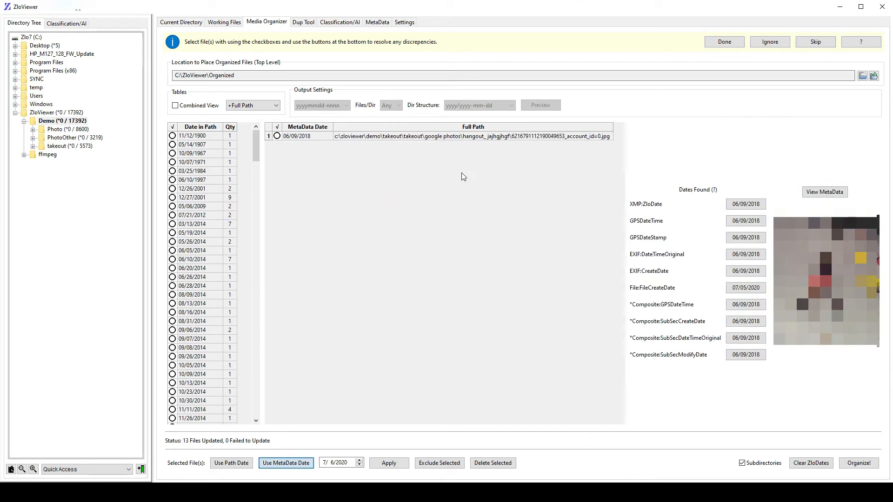
# - Mark all files in the 12/27/2001 path date group and delete them
pyautogui.click(228, 198)
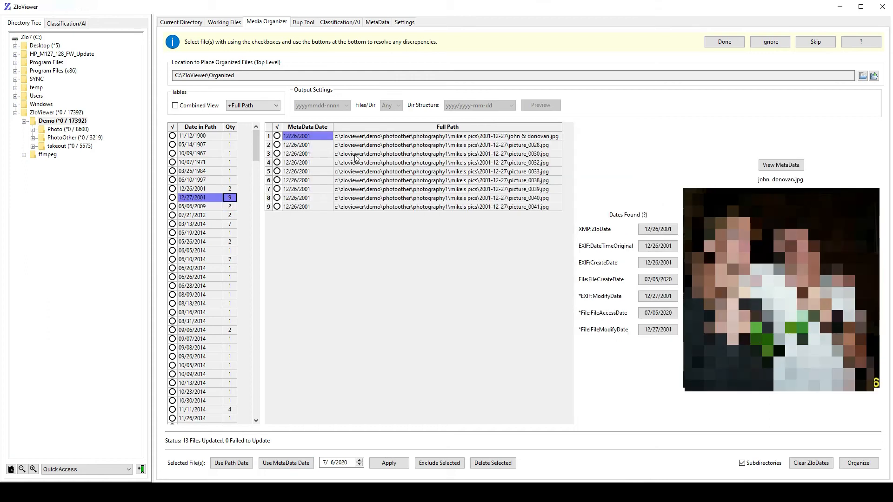
pyautogui.click(278, 127)
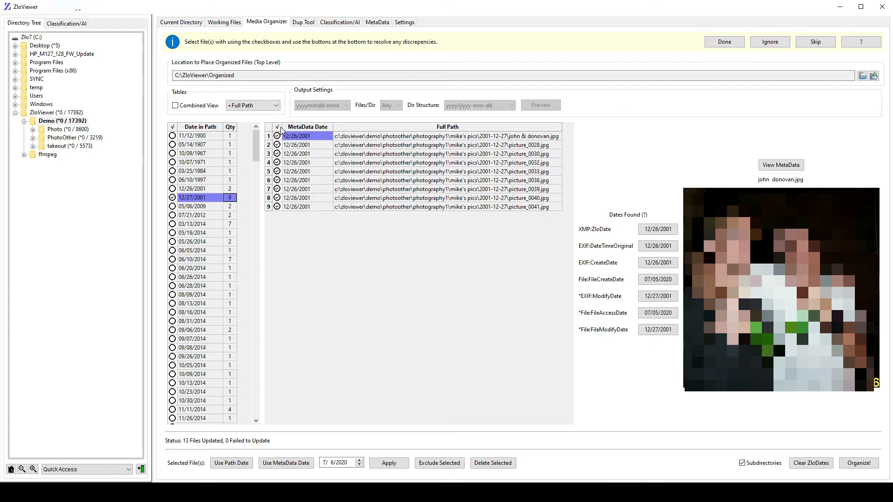
pyautogui.click(493, 463)
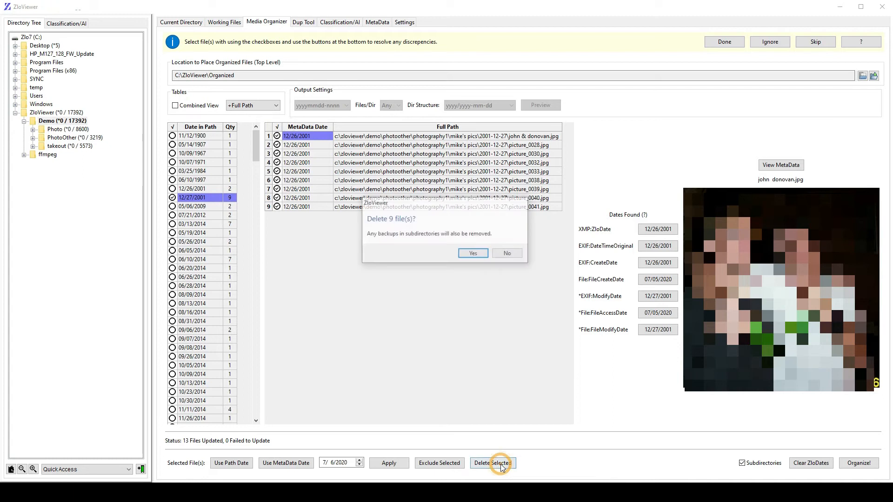
pyautogui.click(486, 256)
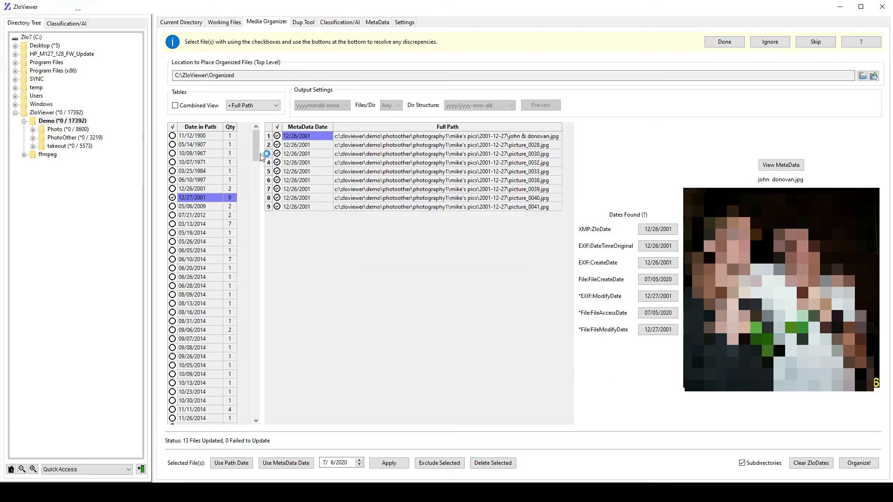
# - Examine the previews and metadata dates of photos throughout the 01/25/2015 path date group
pyautogui.moveTo(259, 149); pyautogui.dragTo(262, 168)
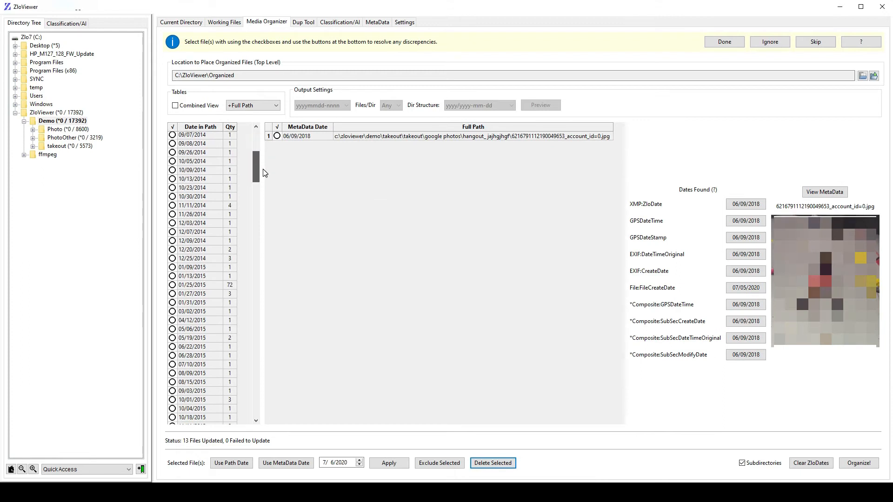
pyautogui.click(233, 286)
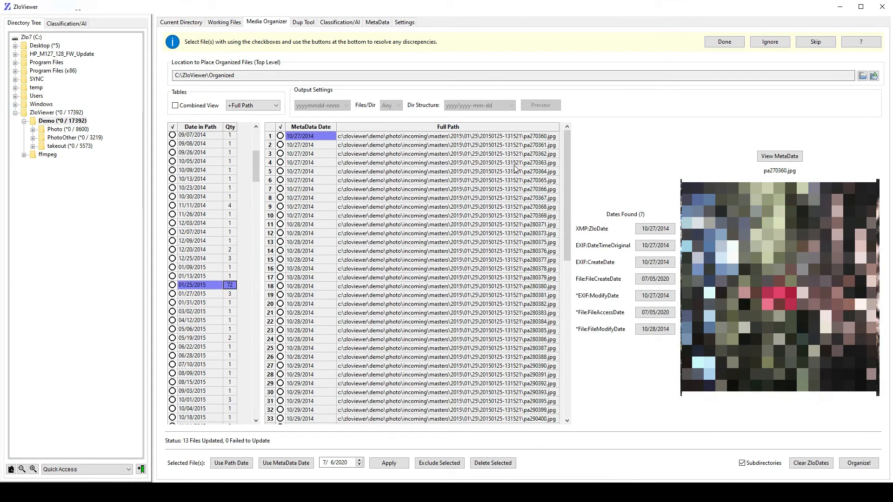
pyautogui.click(494, 255)
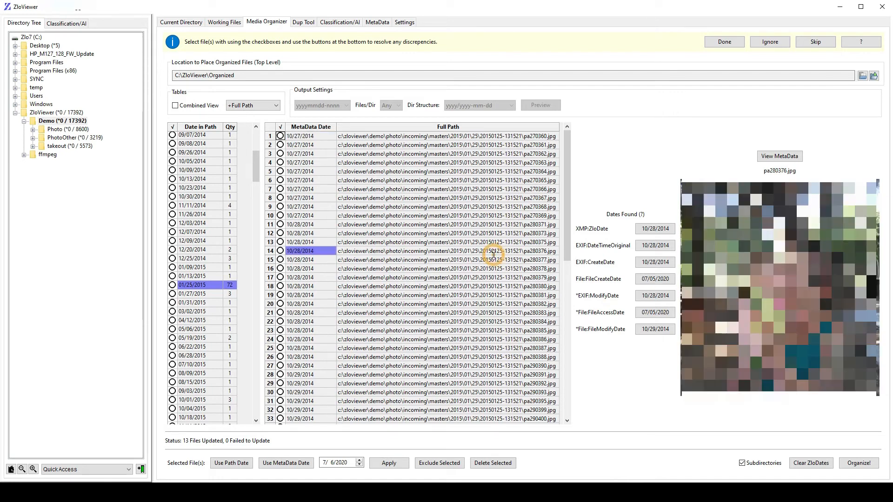
pyautogui.click(475, 305)
pyautogui.scroll(-4, 478, 311)
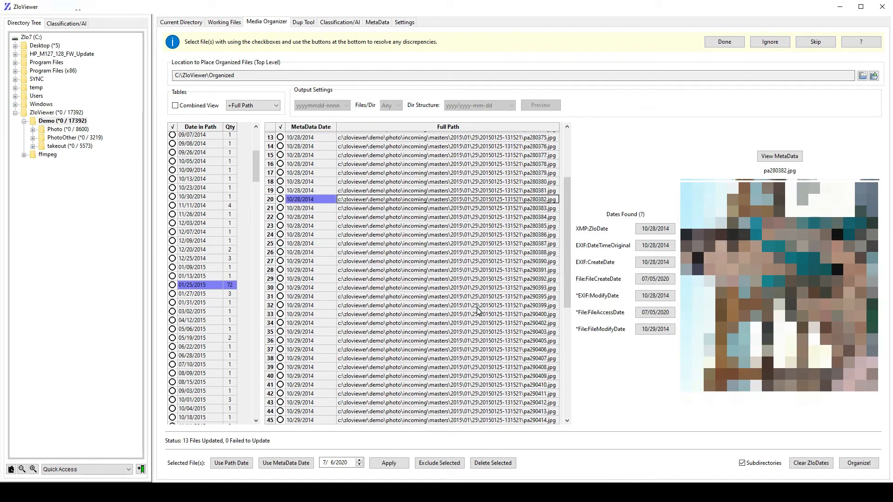
pyautogui.click(478, 311)
pyautogui.scroll(-4, 478, 310)
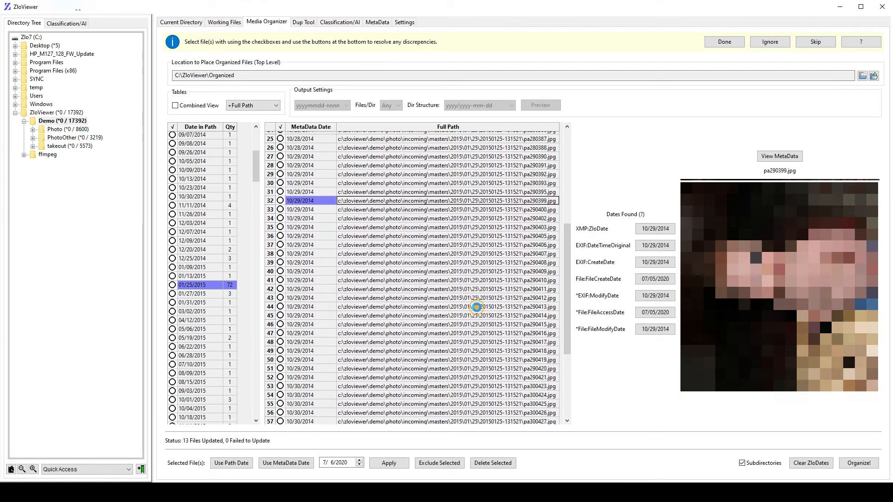
pyautogui.click(477, 308)
pyautogui.scroll(-5, 477, 325)
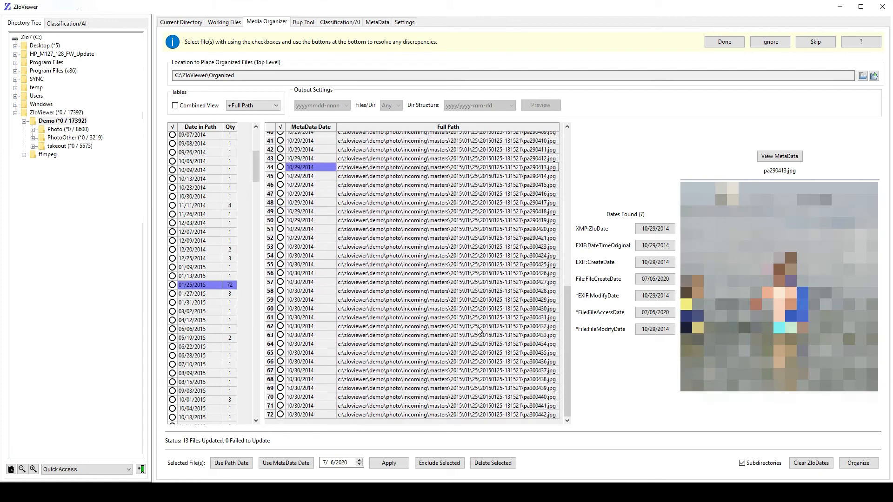
# - Preview the last photos in the 01/25/2015 path date group and delete the corrupted pa300441.jpg
pyautogui.click(473, 353)
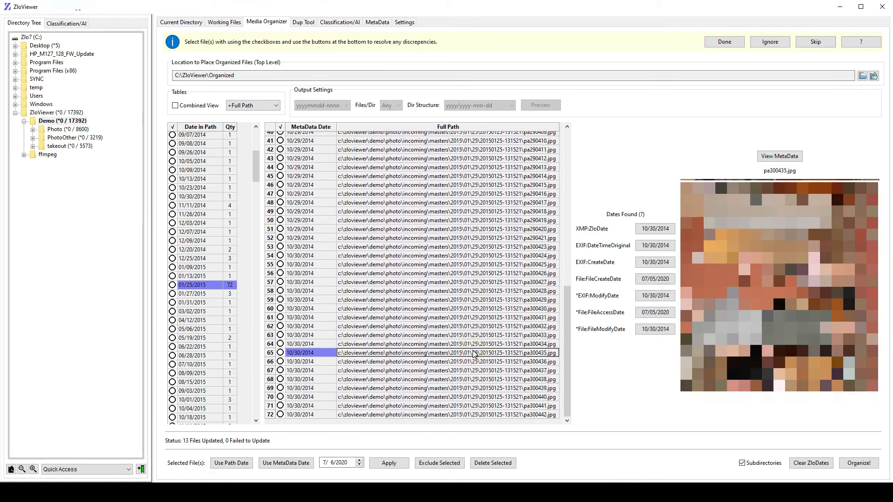
pyautogui.click(441, 406)
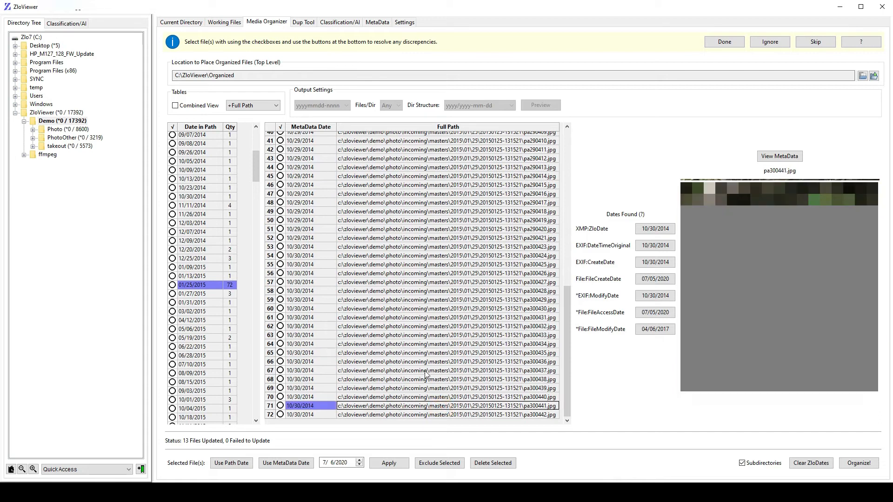
pyautogui.click(280, 406)
pyautogui.click(463, 414)
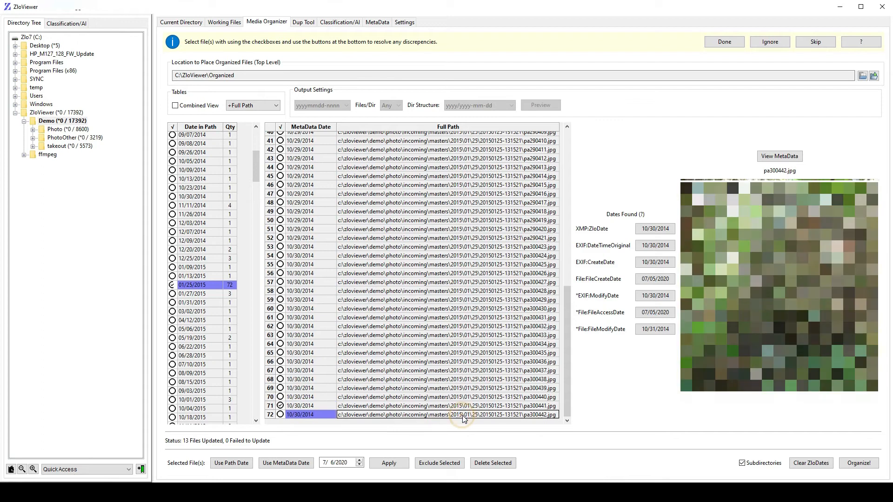
pyautogui.click(466, 407)
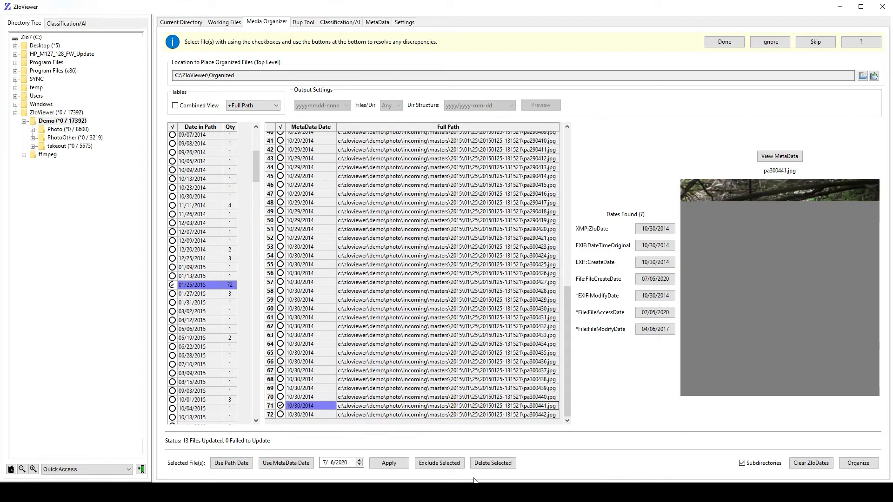
pyautogui.click(486, 463)
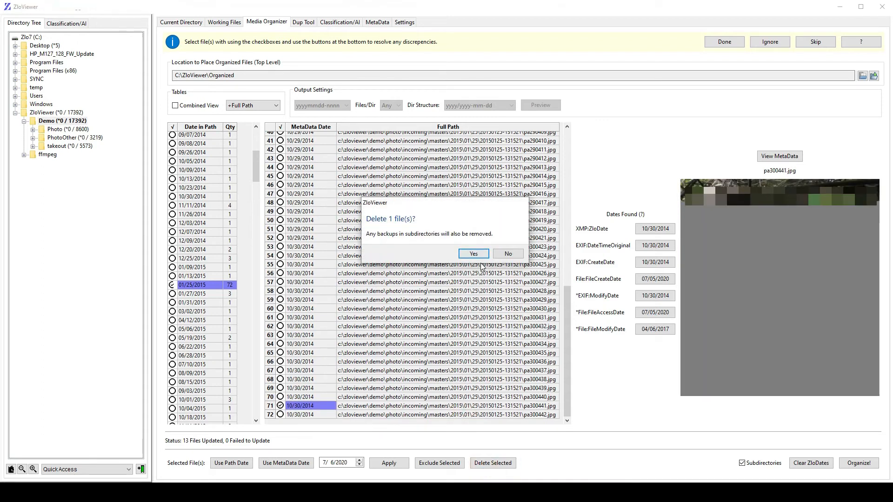
pyautogui.click(479, 255)
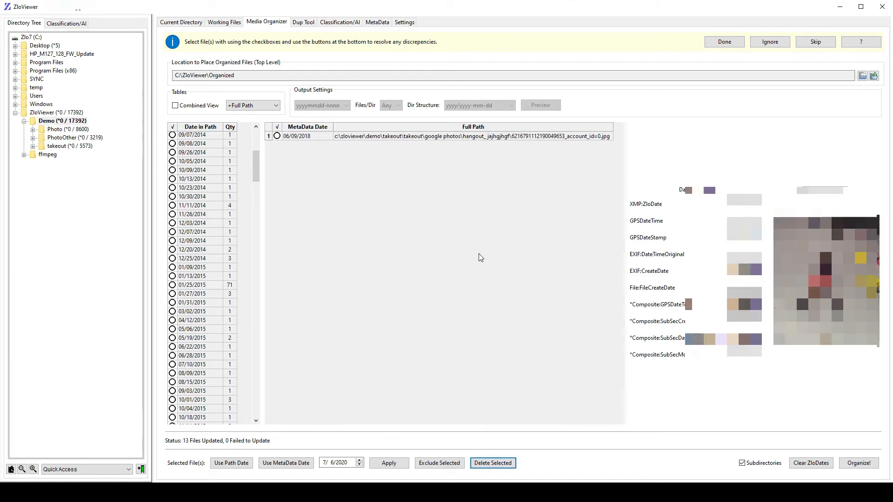
# - Apply the metadata date to all remaining files in the 01/25/2015 path date group
pyautogui.click(231, 287)
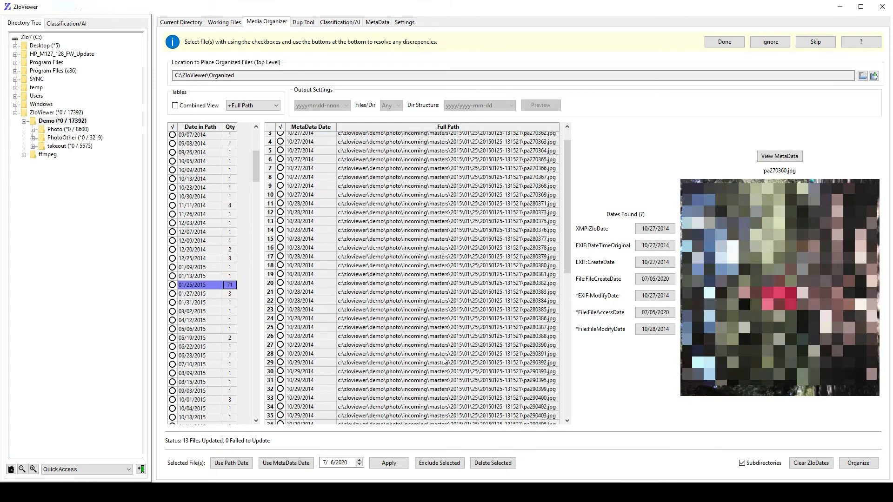
pyautogui.scroll(-2, 424, 391)
pyautogui.scroll(2, 424, 391)
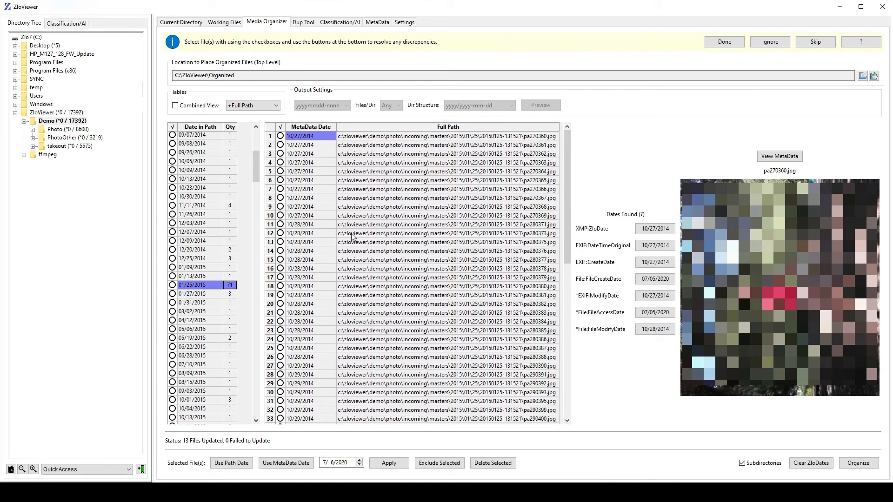
pyautogui.click(280, 127)
pyautogui.scroll(-10, 422, 370)
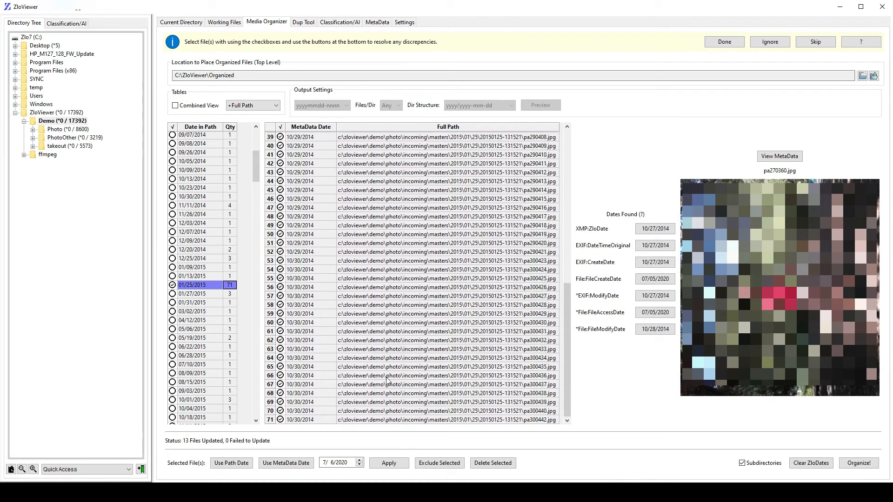
pyautogui.click(284, 464)
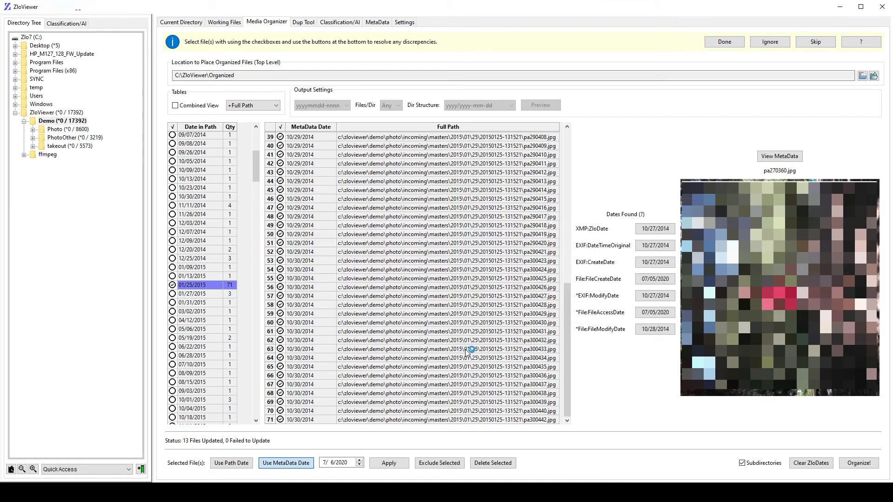
# - Apply the path date to all files in the 05/13/2018 path date group
pyautogui.moveTo(256, 165); pyautogui.dragTo(262, 225)
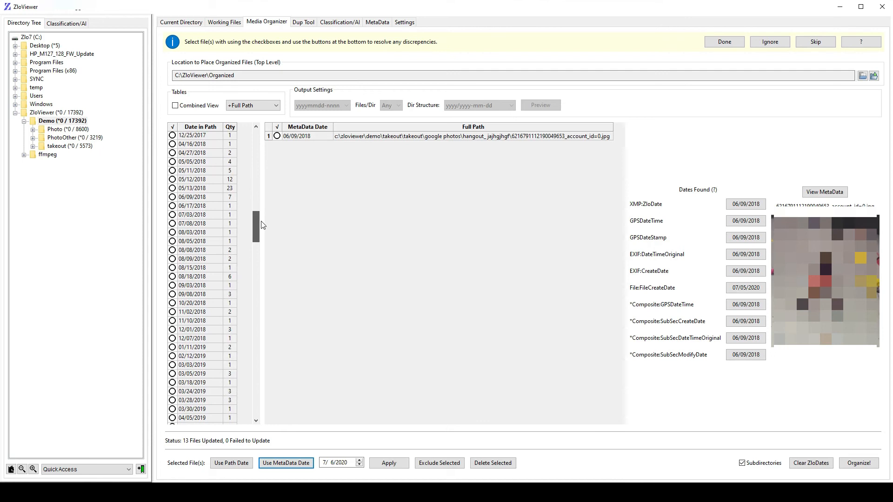
pyautogui.click(230, 188)
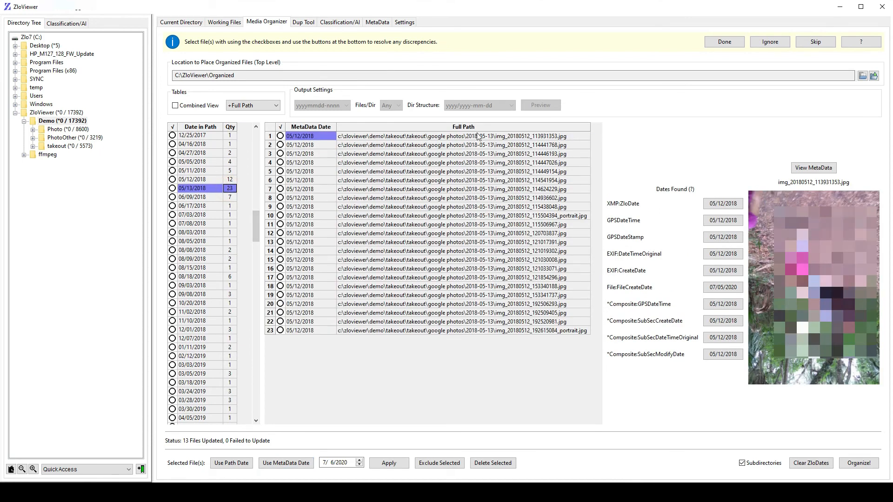
pyautogui.click(484, 136)
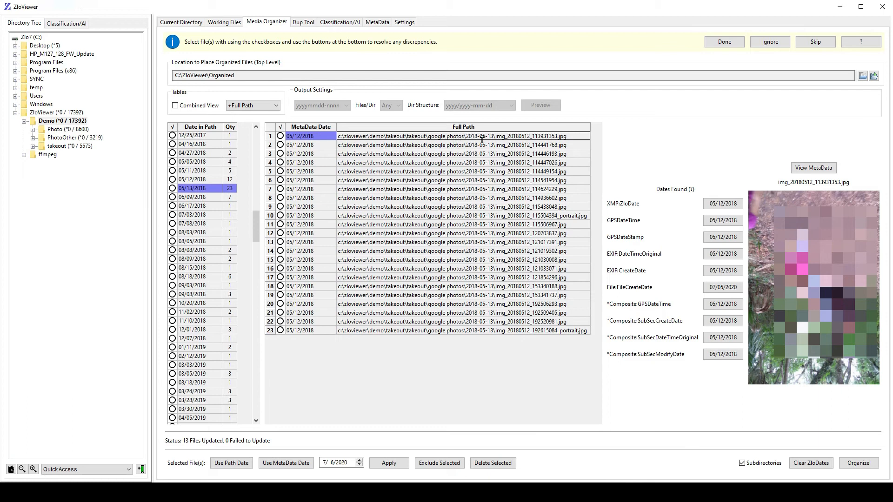
pyautogui.click(281, 128)
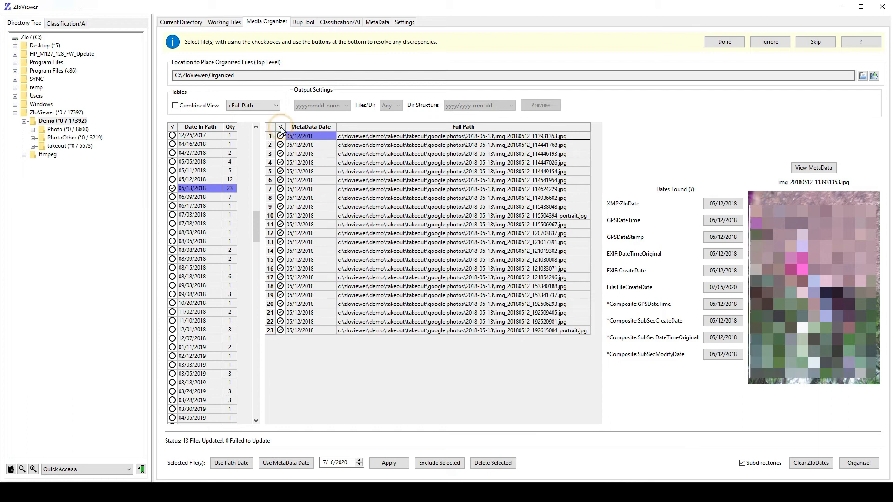
pyautogui.click(230, 465)
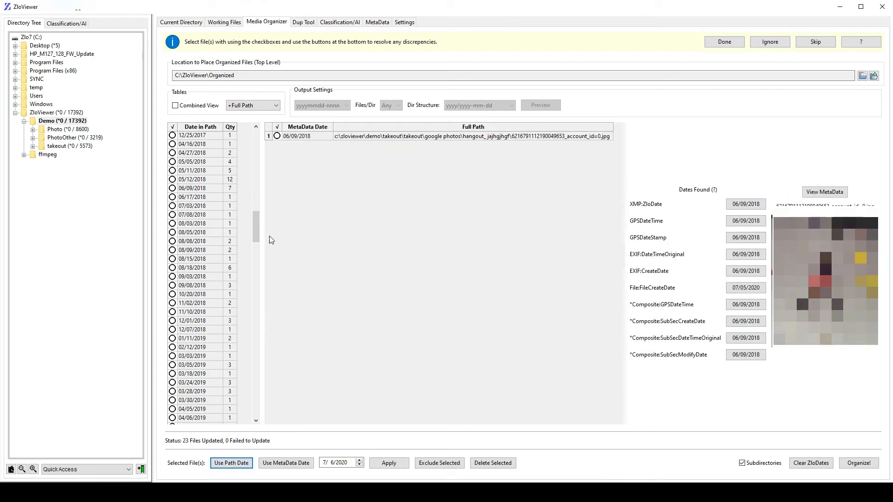
# - Examine the metadata dates and file names throughout the 08/11/2019 path date group
pyautogui.moveTo(256, 230); pyautogui.dragTo(263, 285)
pyautogui.click(231, 208)
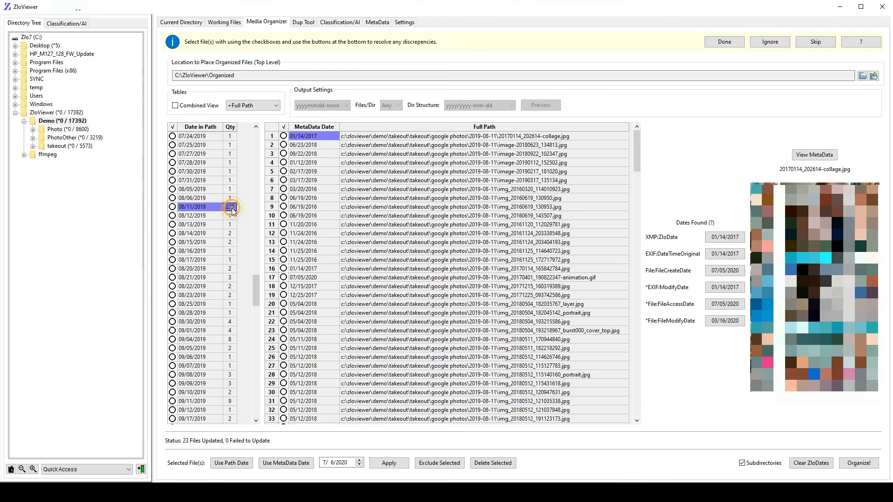
pyautogui.click(520, 145)
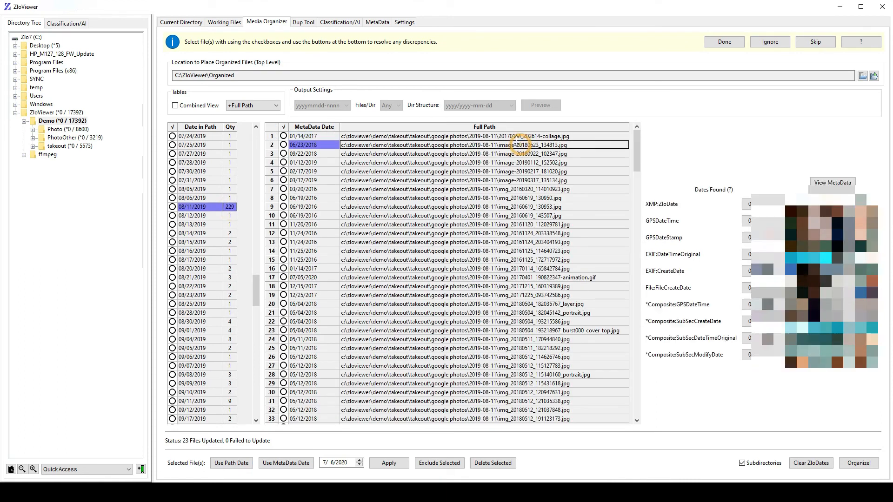
pyautogui.scroll(-11, 411, 288)
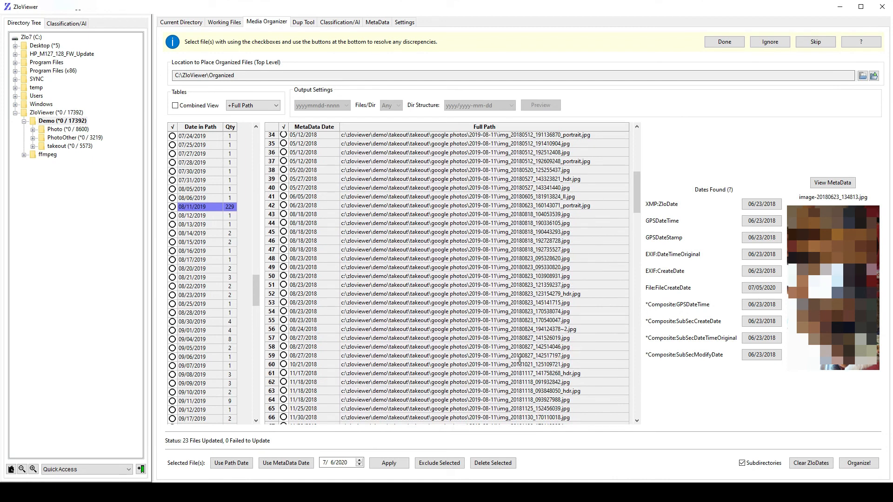
pyautogui.scroll(-6, 520, 361)
pyautogui.scroll(-2, 394, 327)
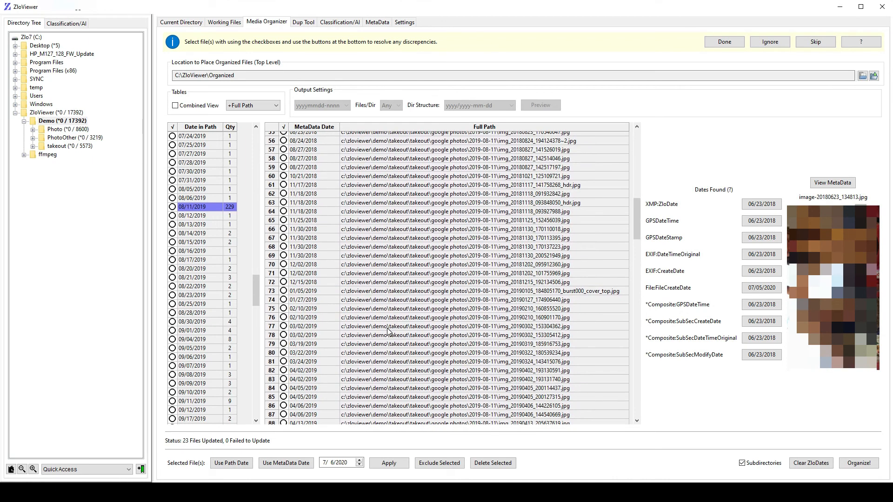
pyautogui.scroll(-10, 401, 375)
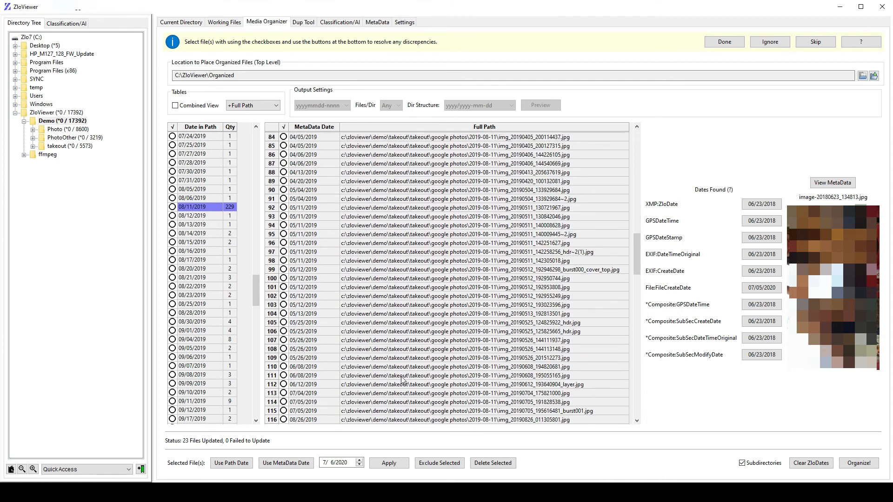
pyautogui.scroll(-2, 403, 377)
pyautogui.scroll(-17, 403, 381)
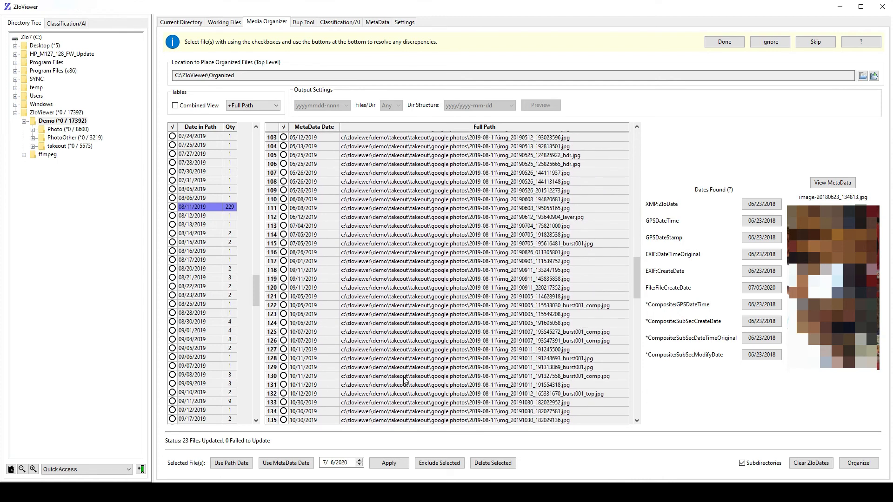
pyautogui.scroll(-4, 403, 380)
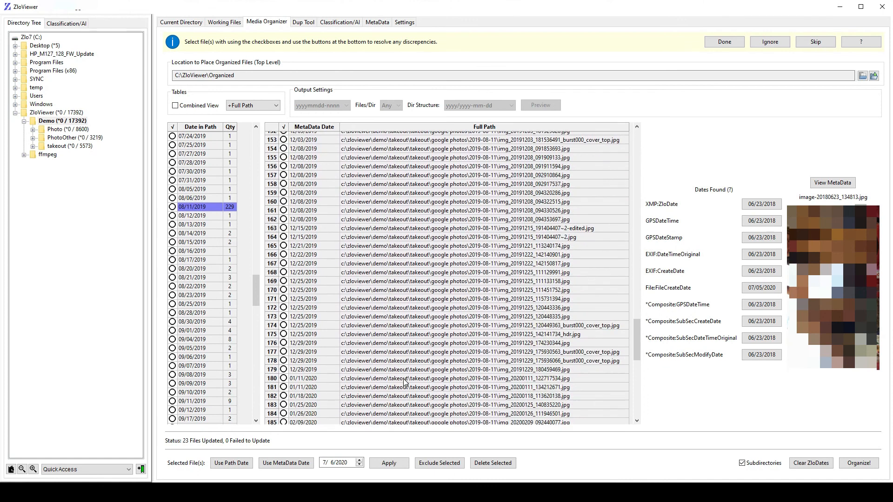
pyautogui.scroll(-4, 403, 380)
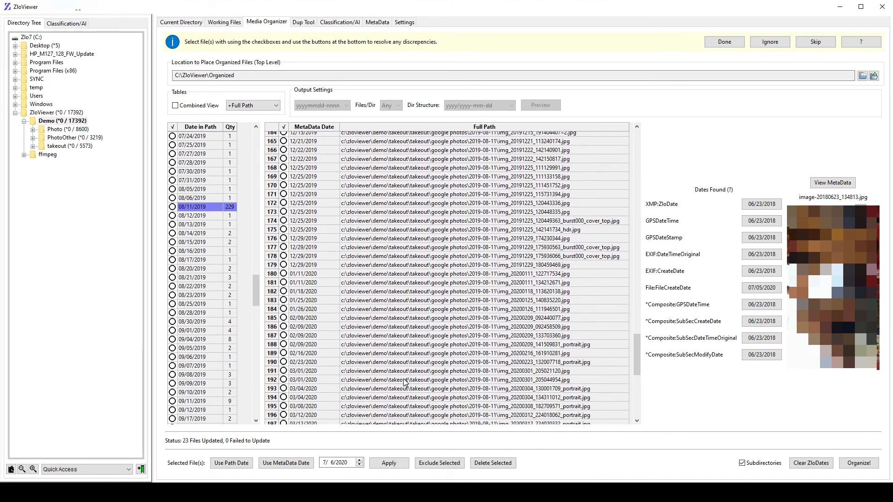
pyautogui.scroll(-10, 403, 380)
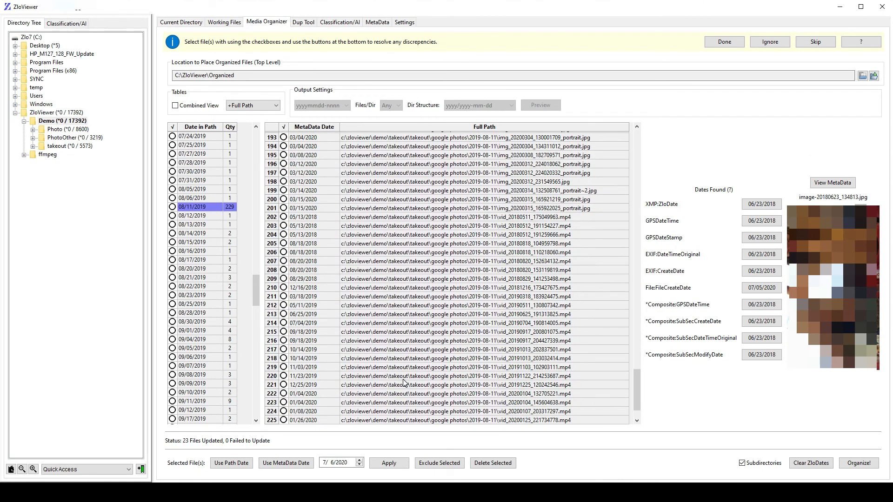
pyautogui.scroll(-2, 403, 382)
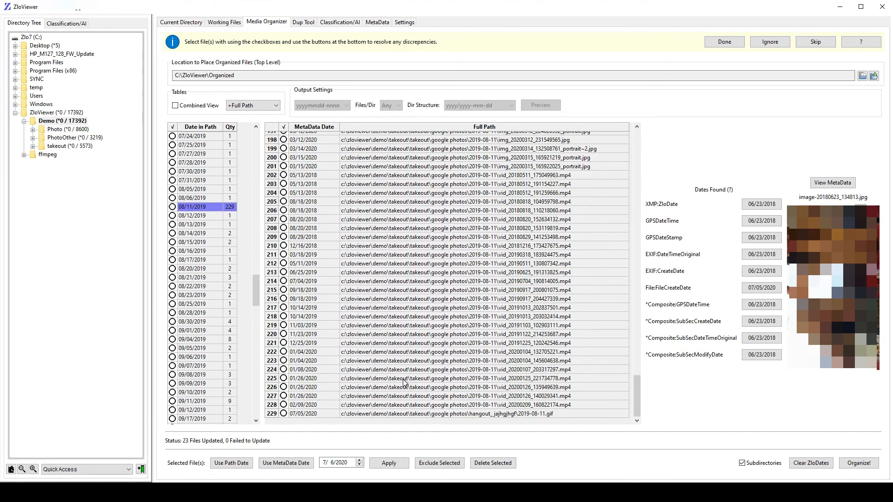
# - Preview 2019-08-11.gif at the end of the 08/11/2019 group and delete it
pyautogui.click(452, 414)
pyautogui.click(283, 414)
pyautogui.click(485, 466)
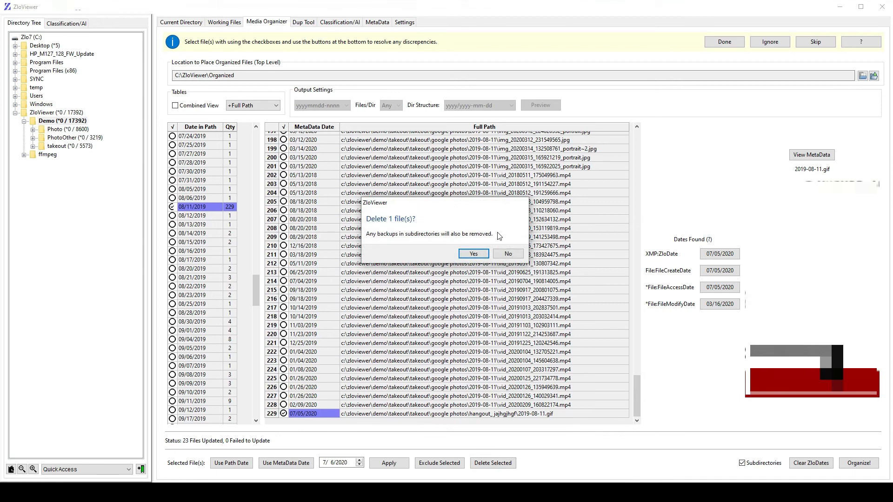
pyautogui.click(474, 253)
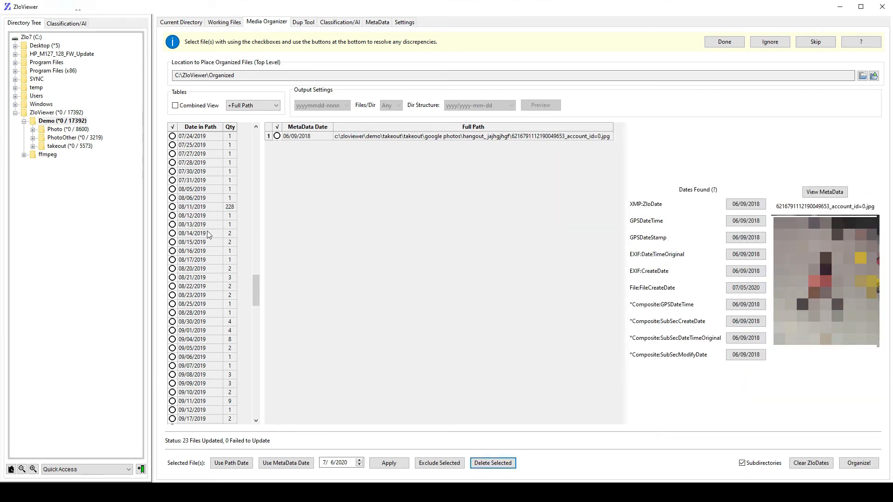
# - Apply the metadata date to all remaining files in the 08/11/2019 path date group
pyautogui.click(233, 207)
pyautogui.moveTo(637, 158); pyautogui.dragTo(637, 419)
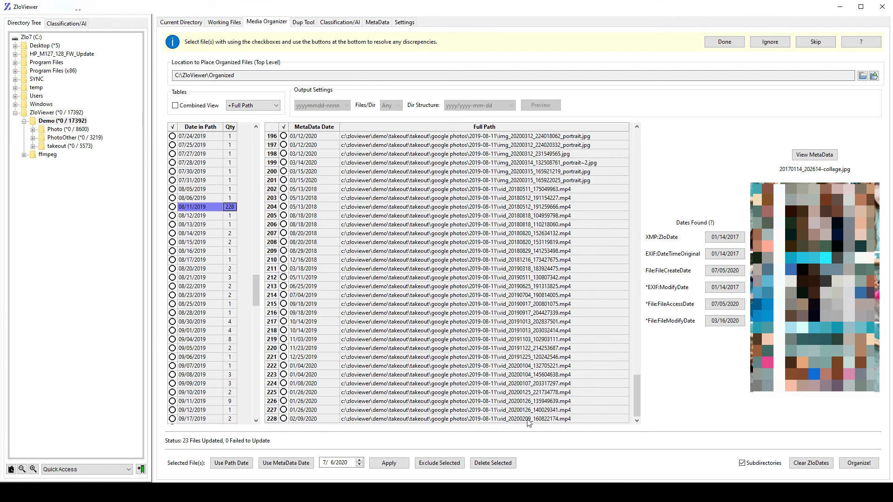
pyautogui.click(285, 127)
pyautogui.click(286, 463)
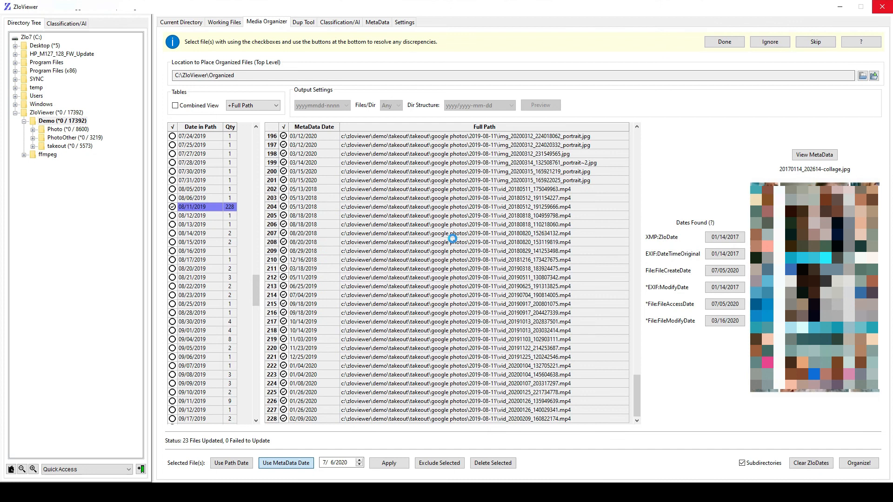
pyautogui.moveTo(255, 292); pyautogui.dragTo(255, 137)
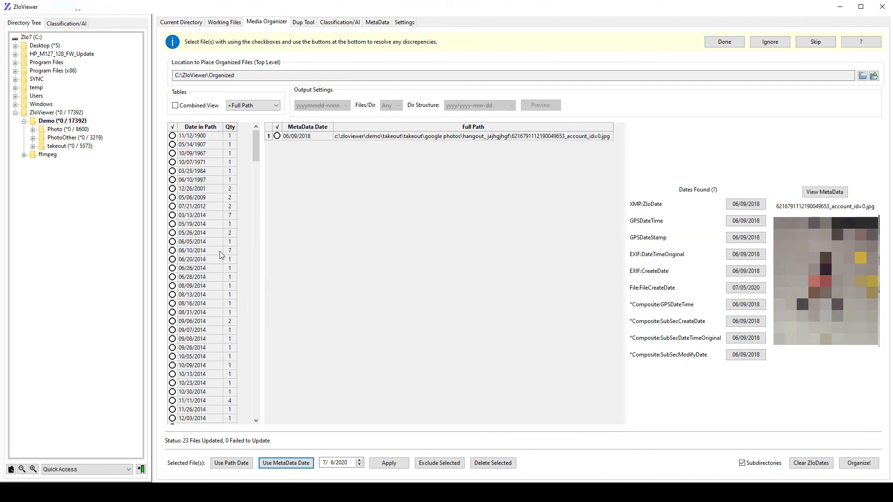